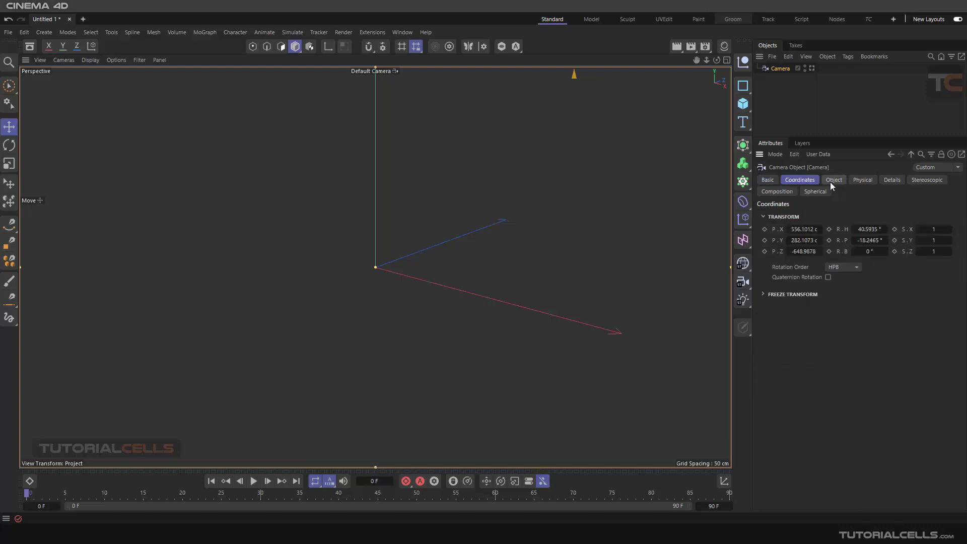
- Show the camera's Physical properties and set the renderer to Physical in the render settings
left_click(857, 181)
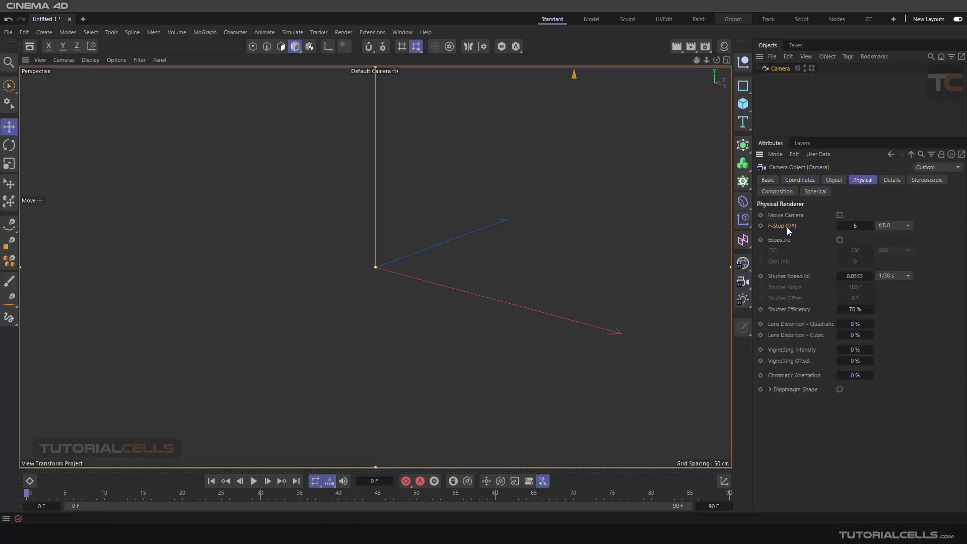
left_click(706, 47)
left_click_drag(708, 43, 445, 53)
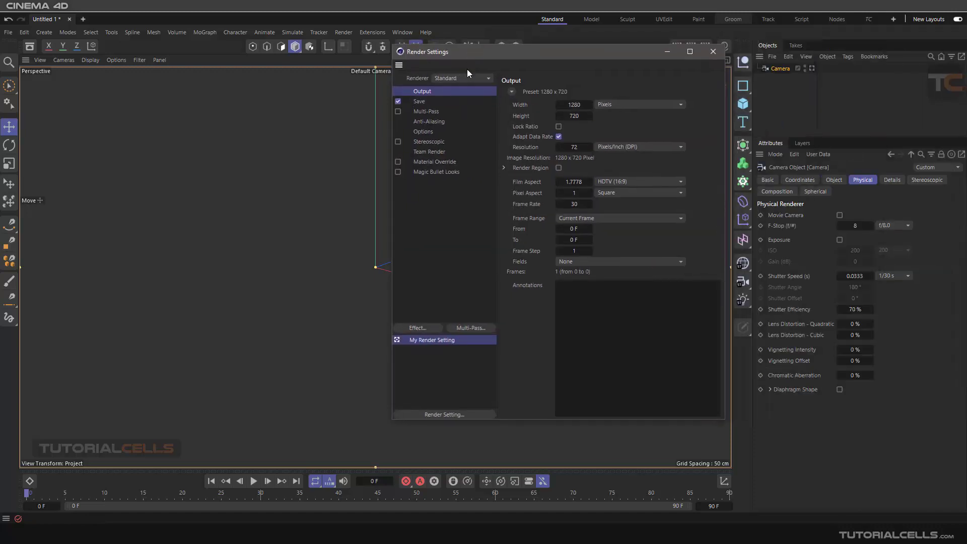
left_click(469, 78)
left_click(465, 110)
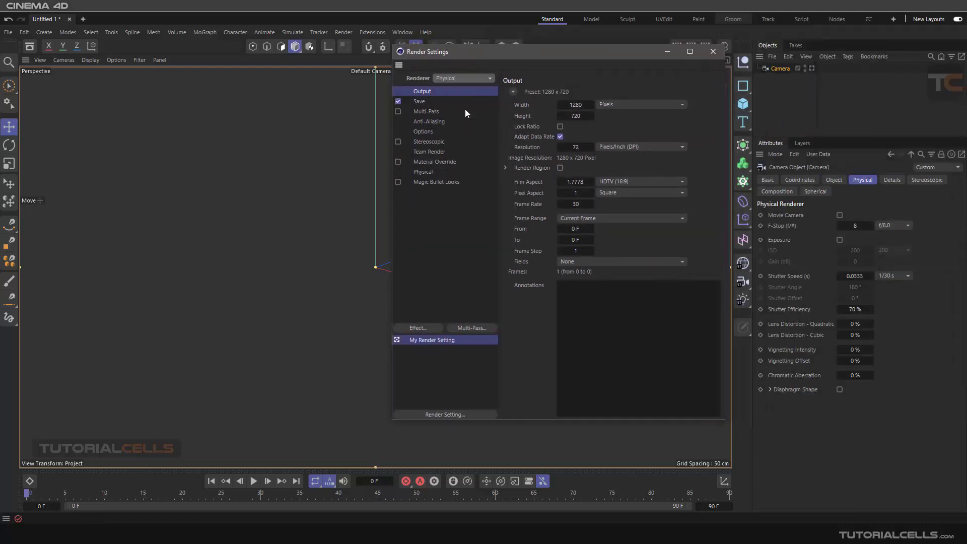
left_click(714, 52)
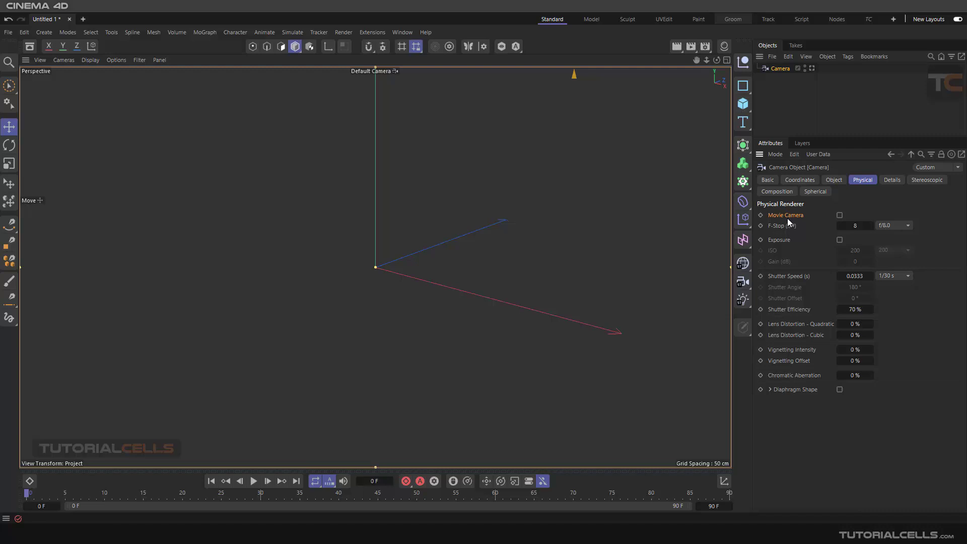
- Turn the camera's Movie Camera option on and off twice to compare which shutter settings it makes available
left_click(839, 216)
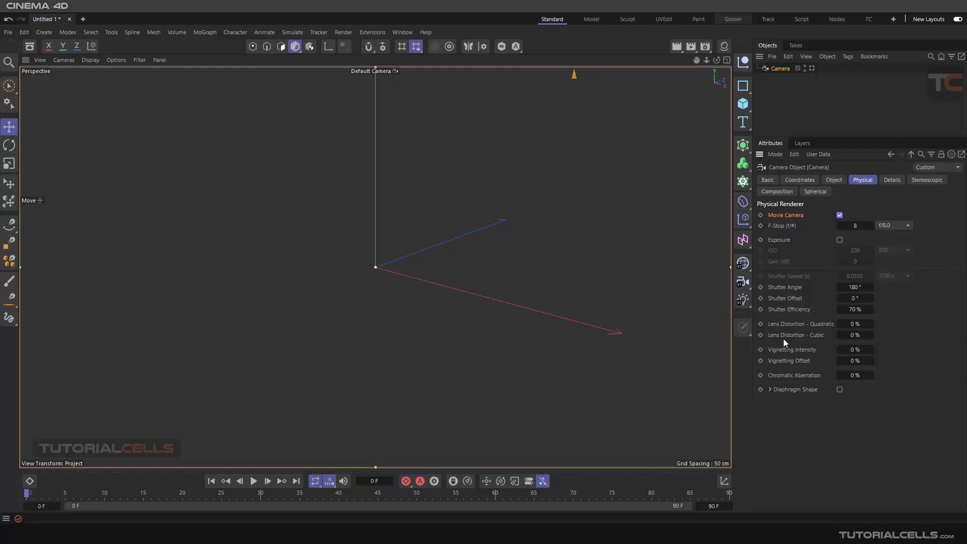
left_click(840, 216)
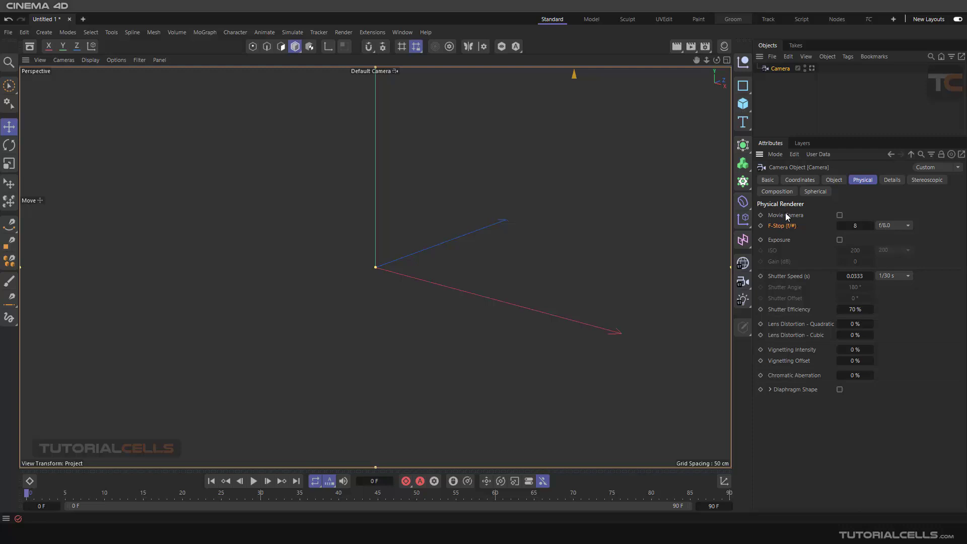
left_click(839, 216)
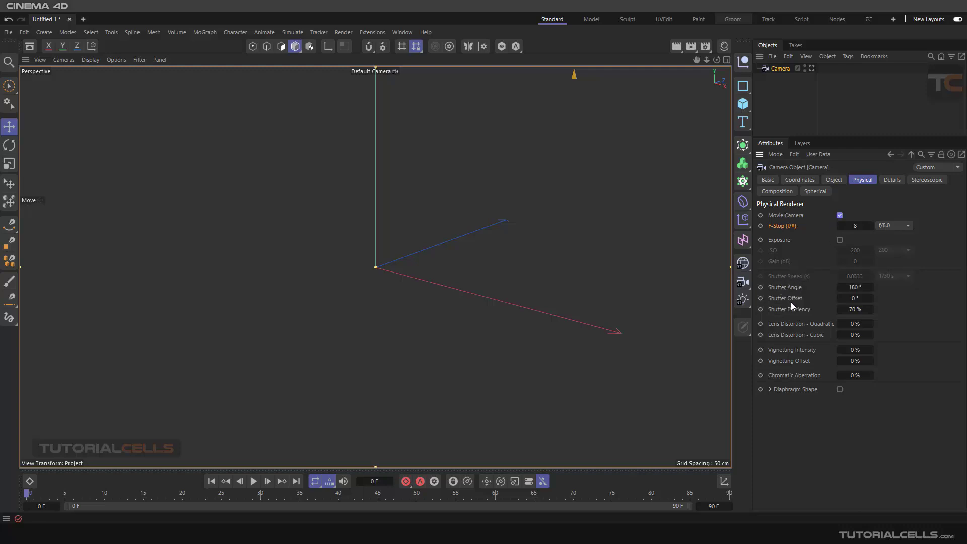
left_click(840, 216)
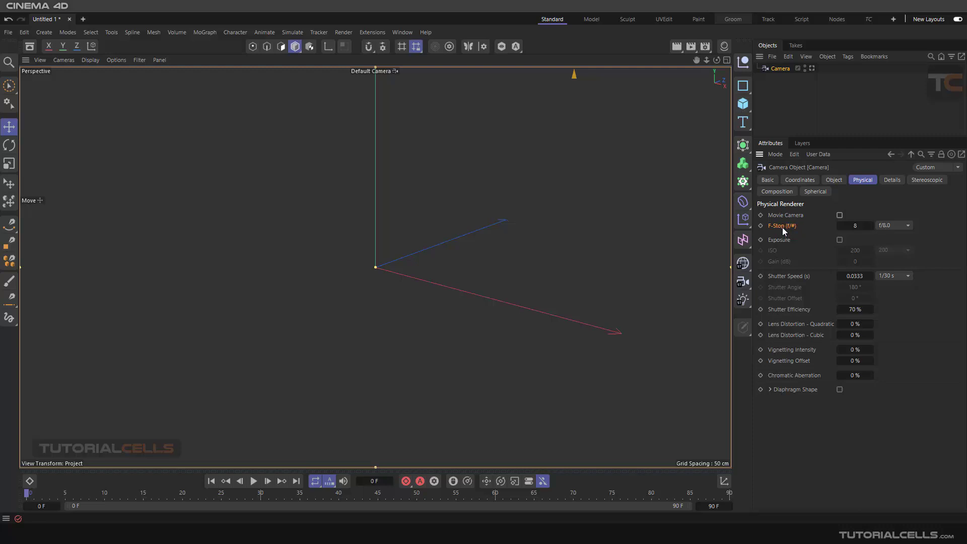
- Examine the F-Stop presets without changing the value, and view the "f stop" comparison picture in the image folder
left_click(902, 227)
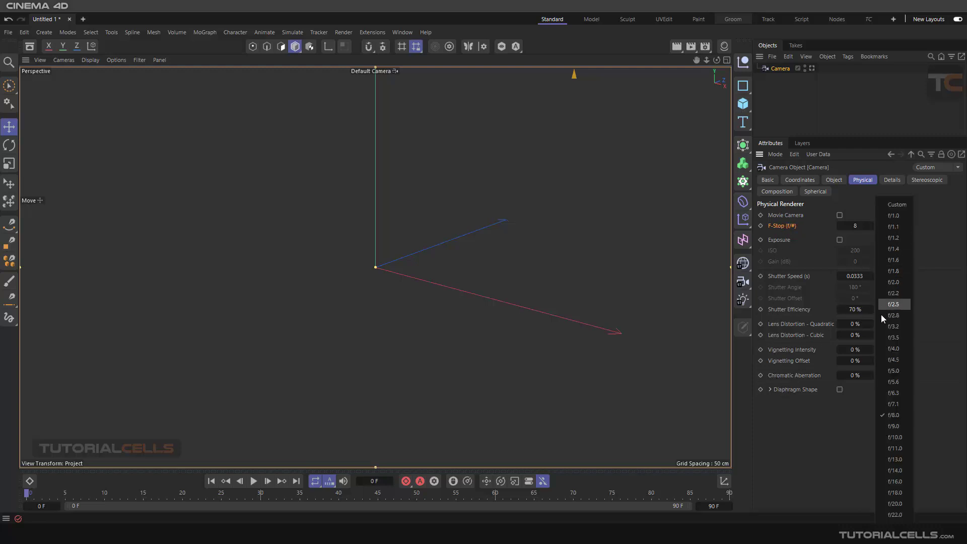
left_click(926, 242)
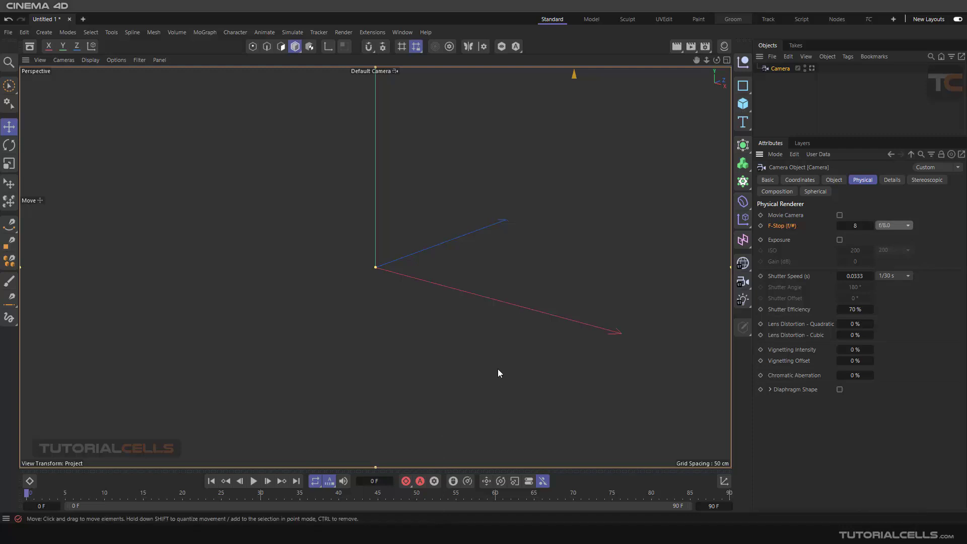
key("alt+Tab")
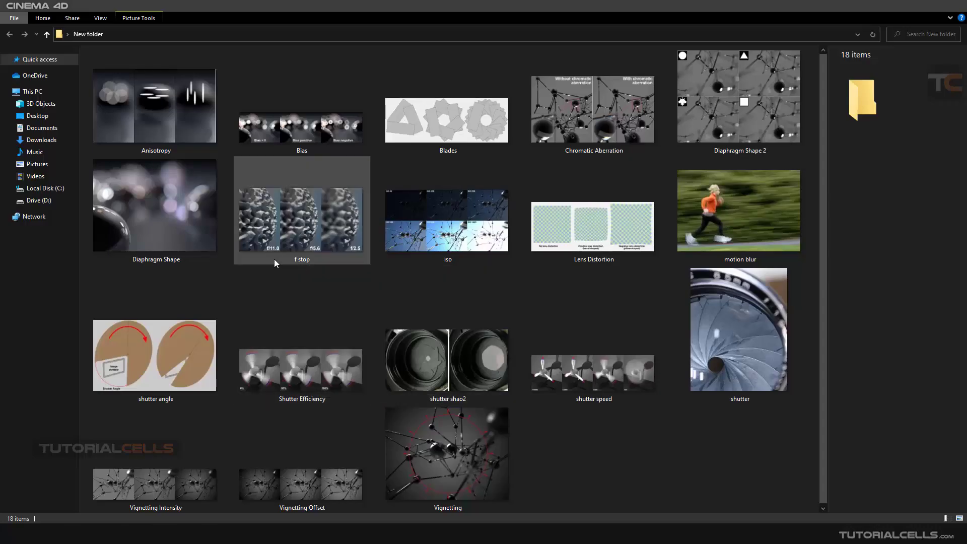
double_click(283, 233)
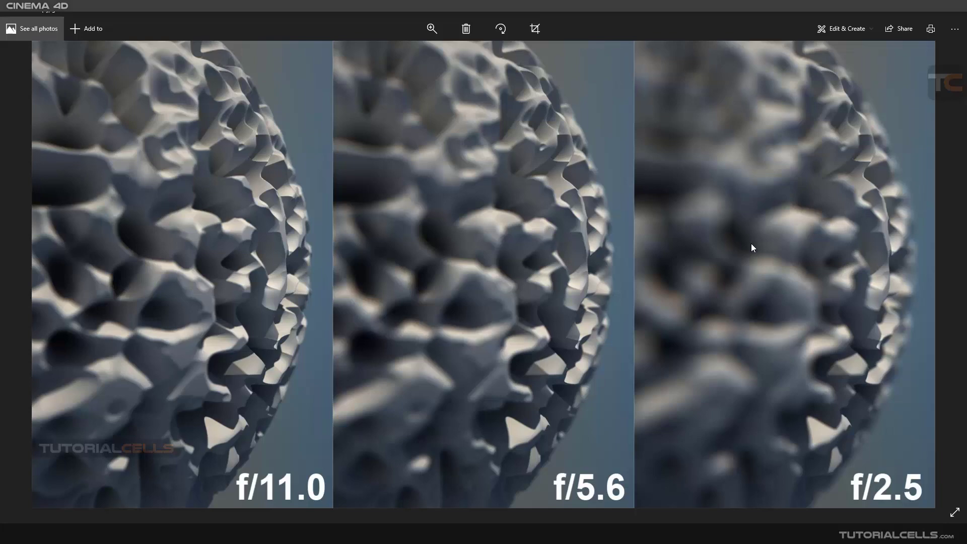
left_click(955, 14)
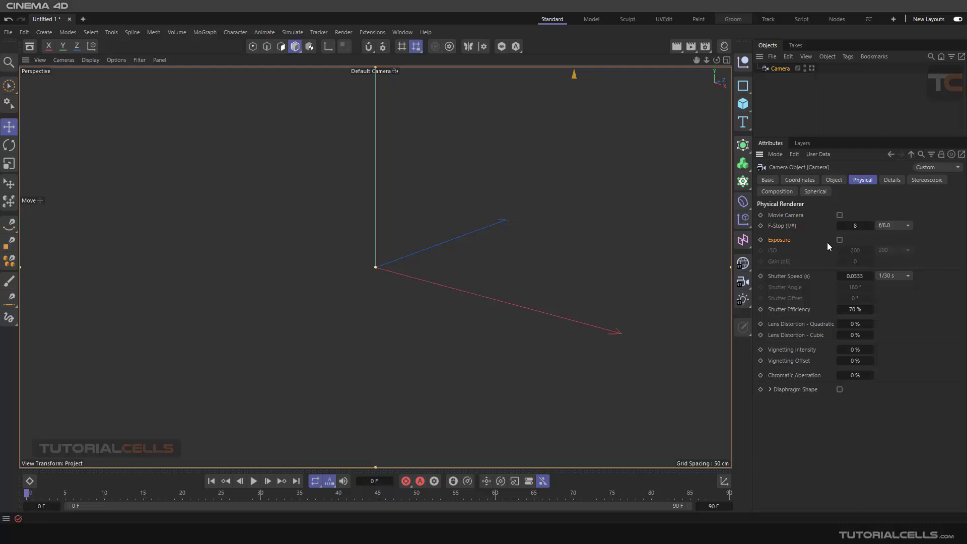
- Enable the camera's Exposure option, and examine the ISO presets together with the "iso" comparison picture from the image folder
left_click(840, 240)
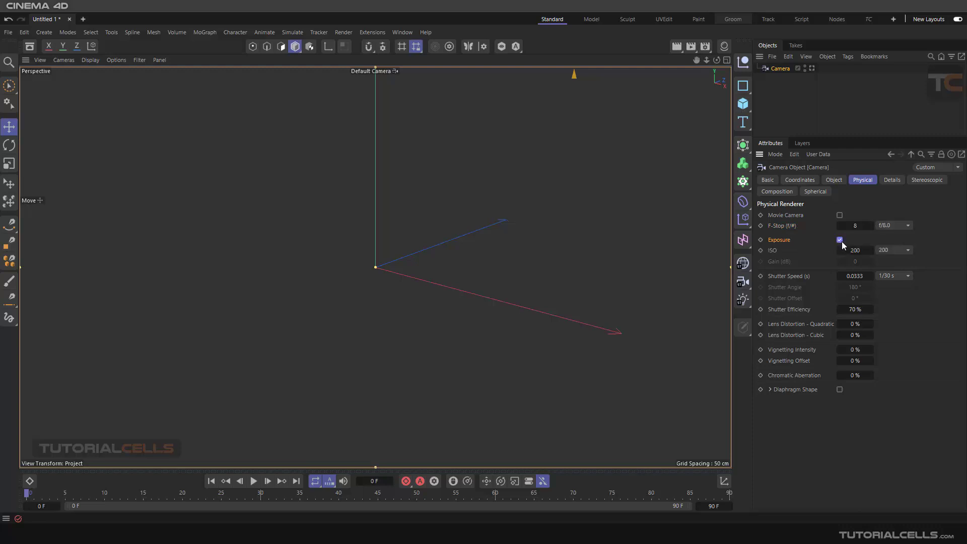
left_click(775, 250)
left_click(885, 253)
left_click(893, 249)
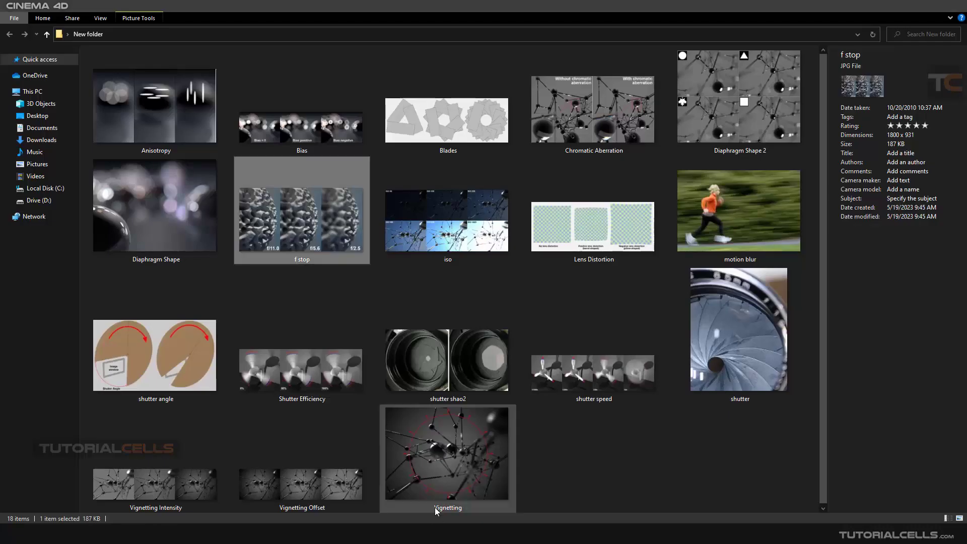
double_click(479, 246)
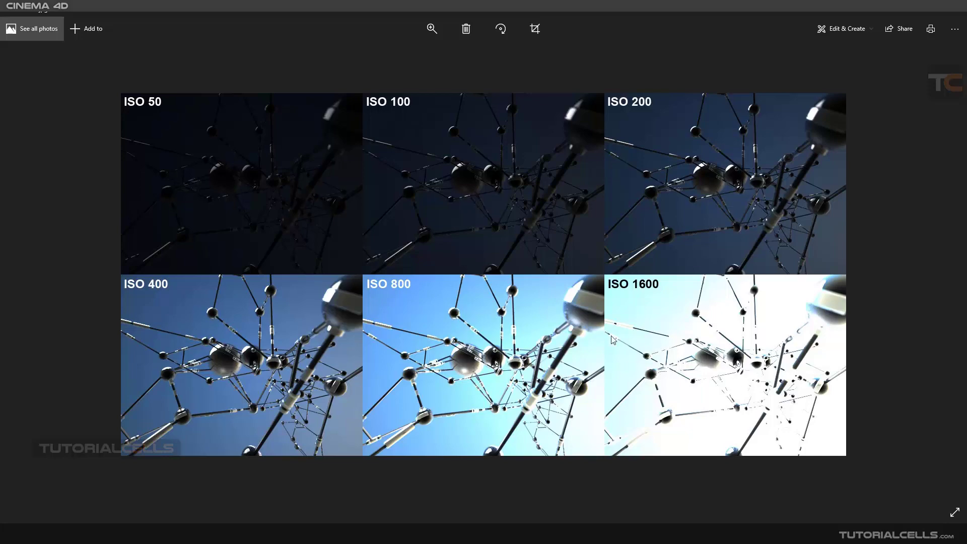
left_click(955, 7)
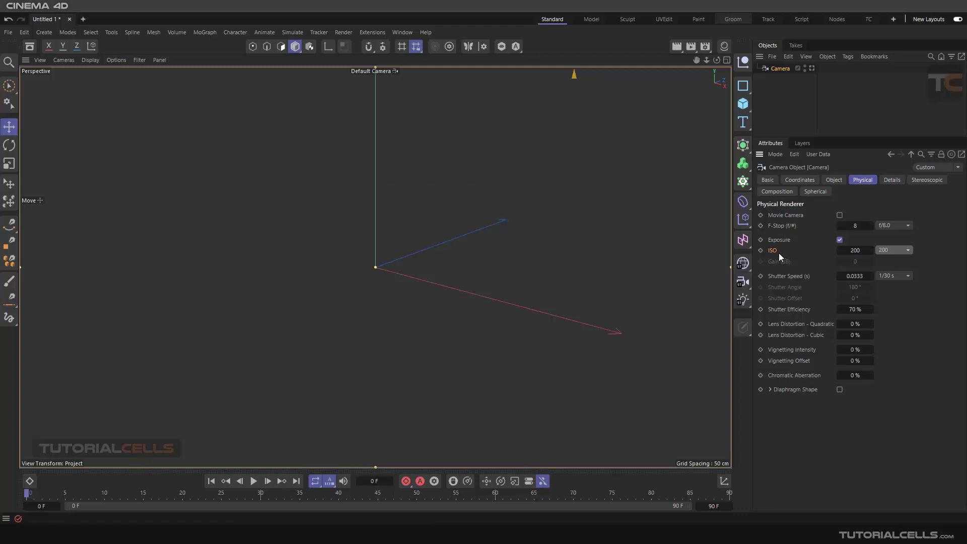
- Compare the gain and shutter settings with Movie Camera on and off, and examine the Shutter Speed presets without changing the value
left_click(840, 215)
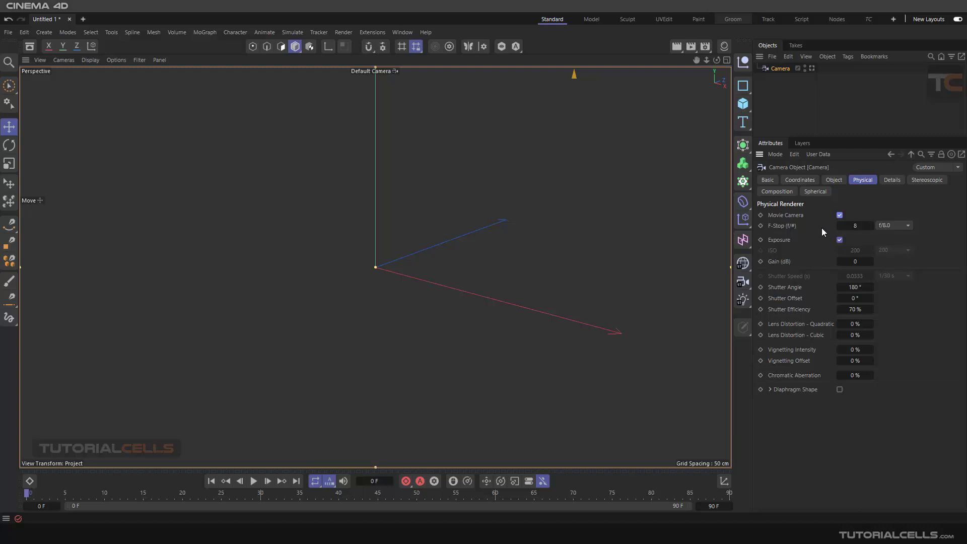
left_click(839, 216)
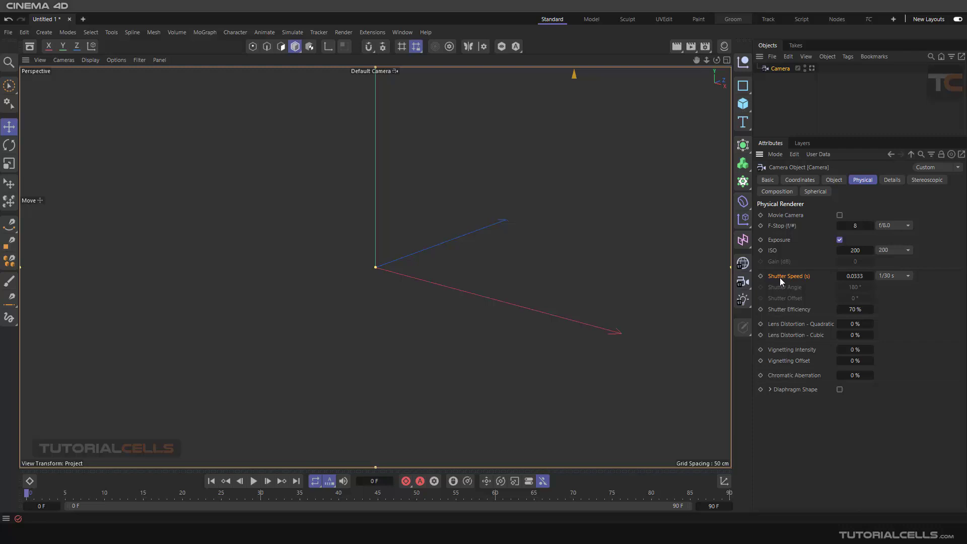
left_click(901, 276)
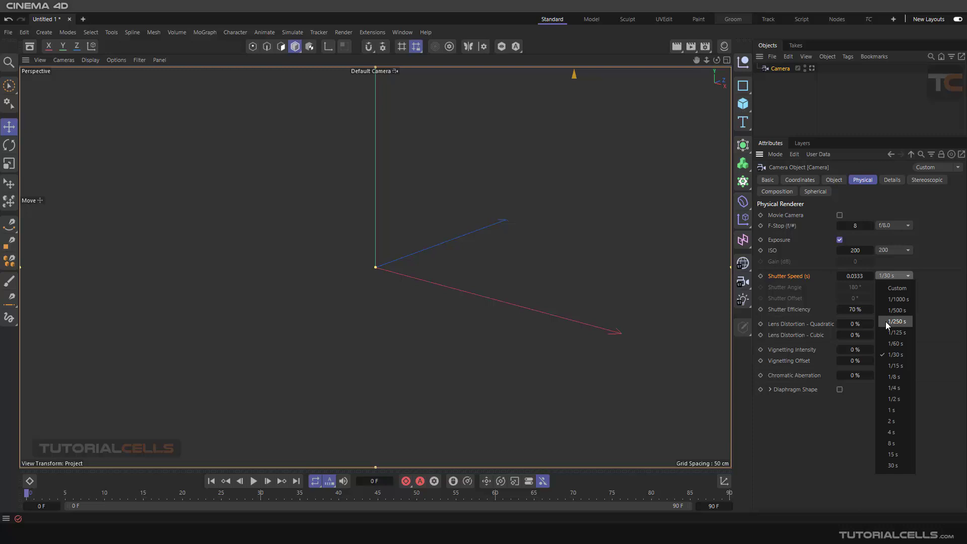
left_click(924, 315)
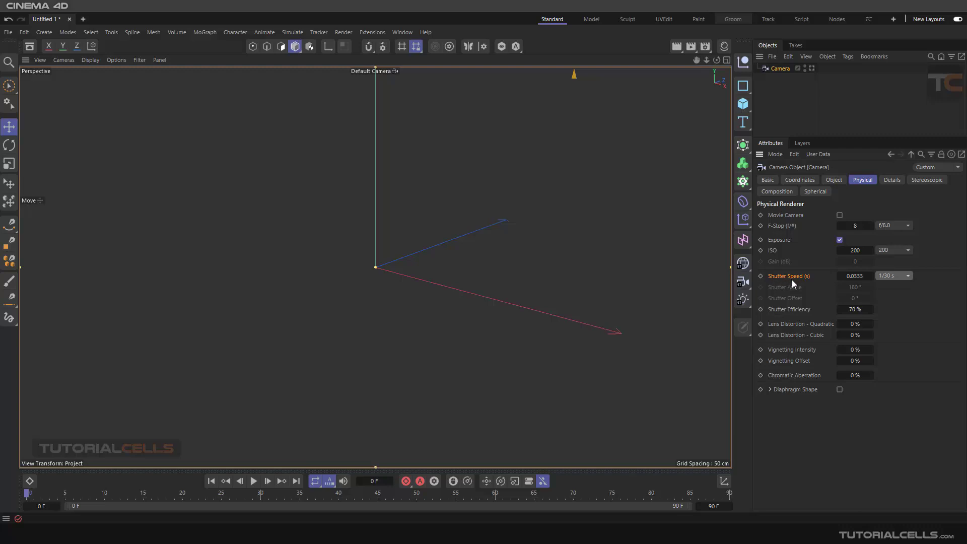
left_click(840, 216)
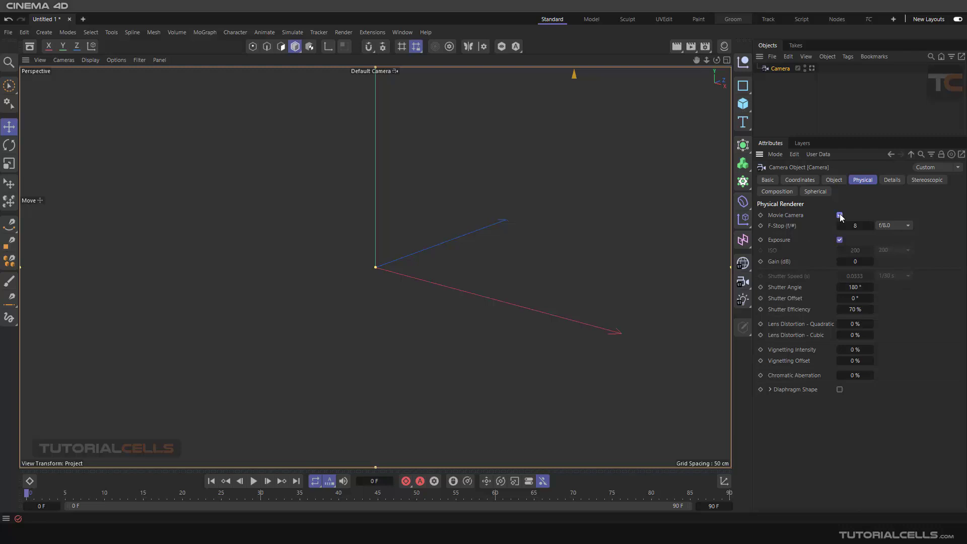
left_click(840, 216)
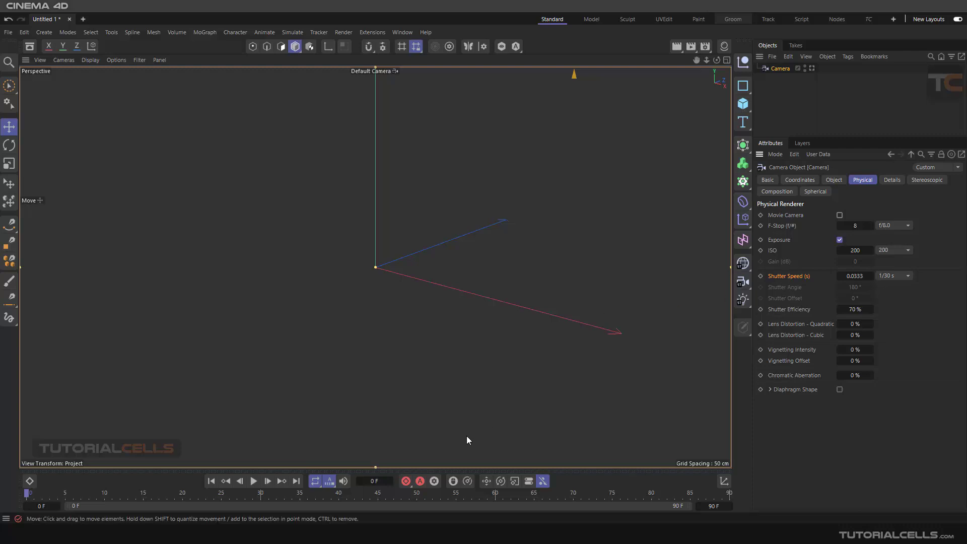
- Switch to the image folder and view the "shutter shao2" and "shutter" lens pictures
key("alt+Tab")
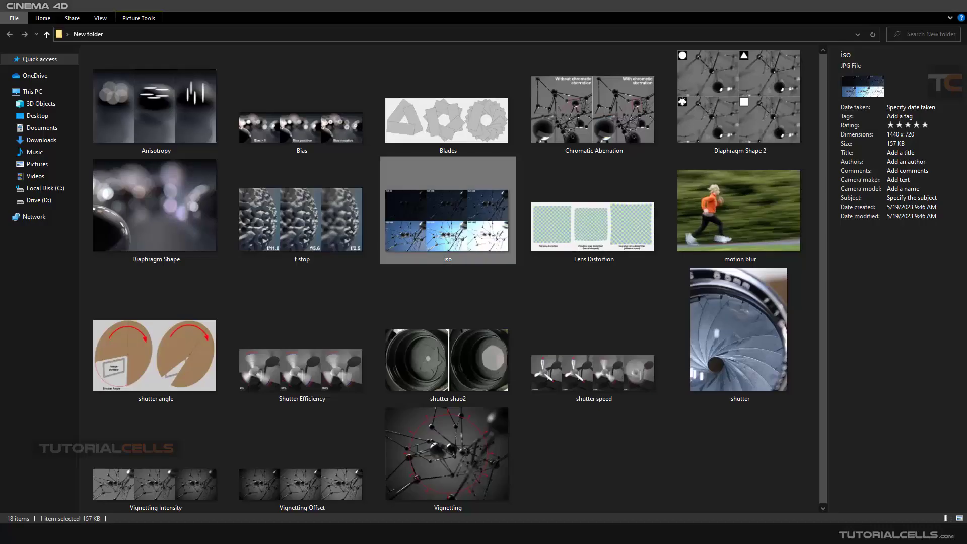
double_click(472, 376)
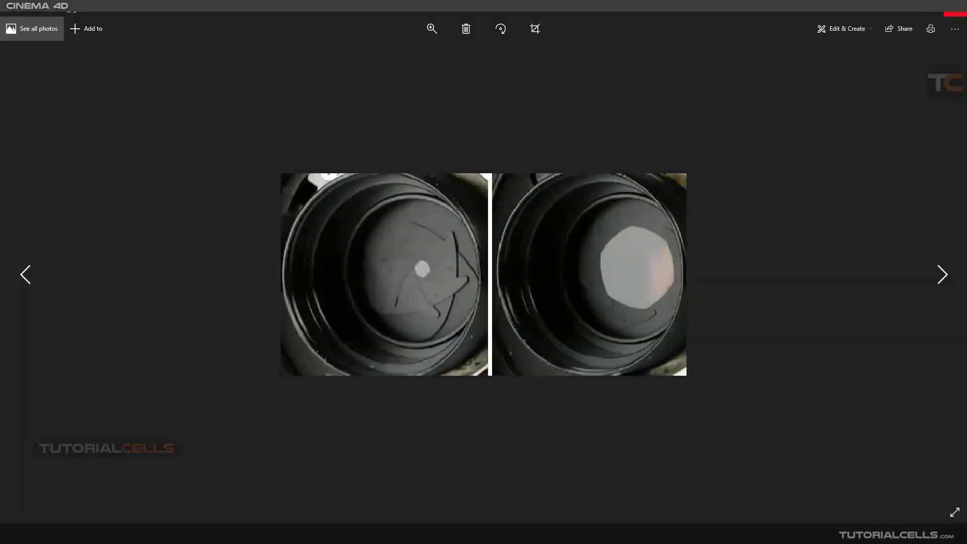
left_click(956, 14)
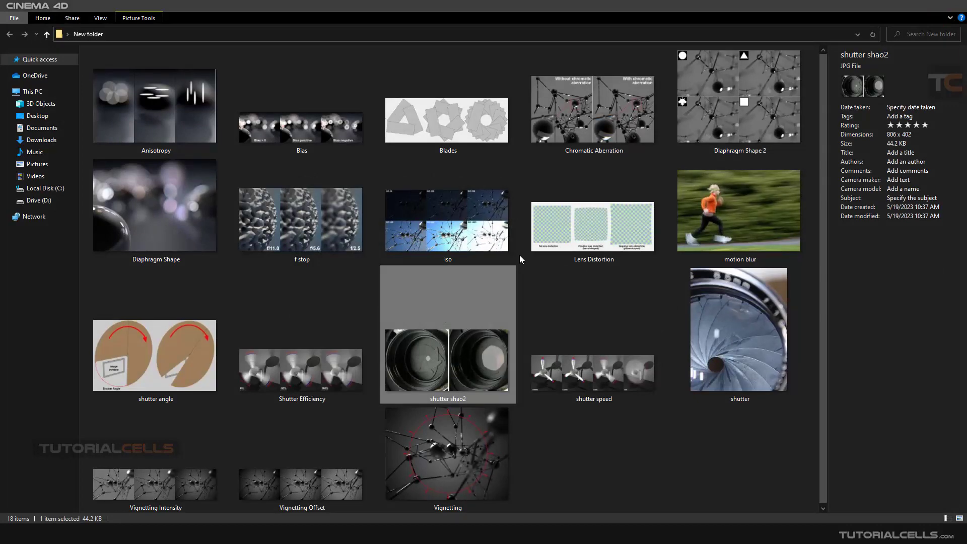
double_click(745, 333)
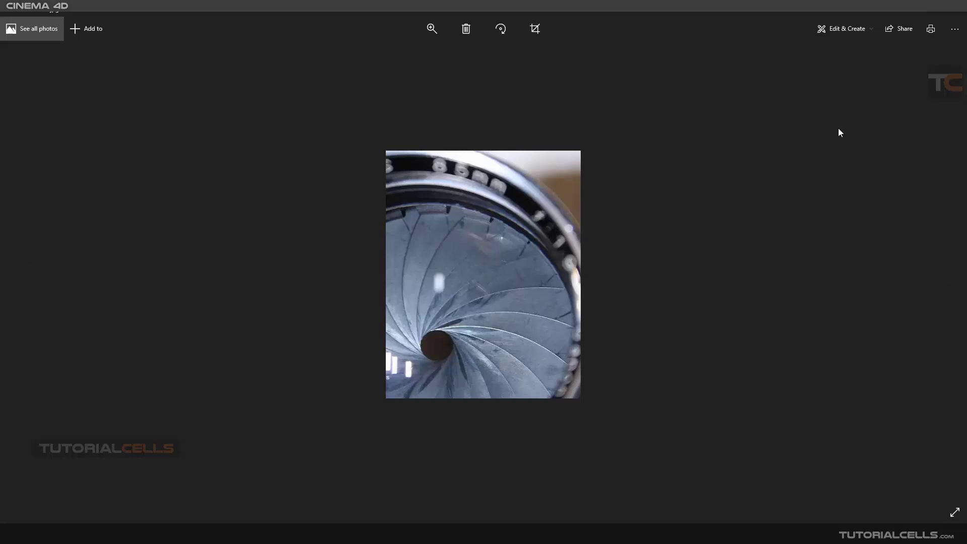
left_click(954, 19)
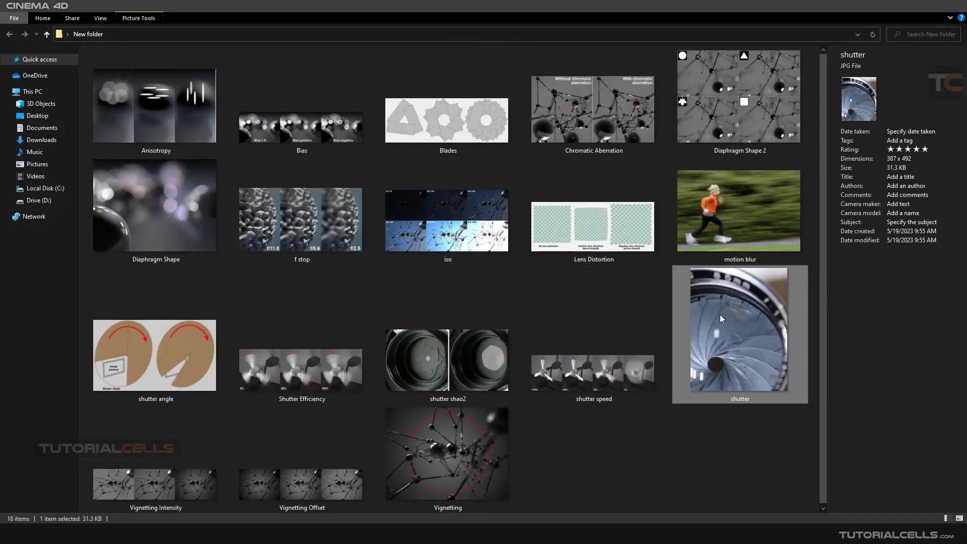
- View the "shutter angle" diagram and the "motion blur" photo, and return to Cinema 4D
left_click(179, 345)
double_click(179, 345)
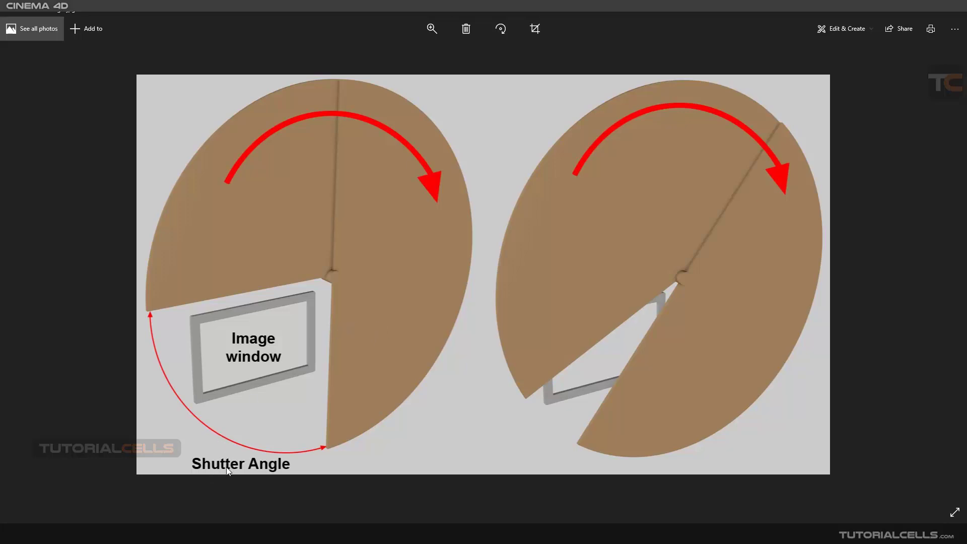
left_click(955, 6)
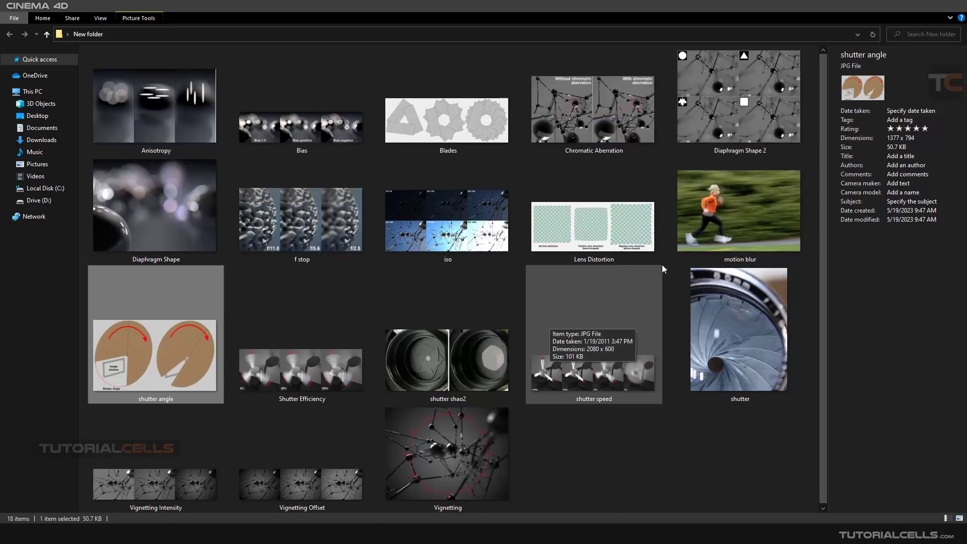
left_click(754, 221)
double_click(753, 218)
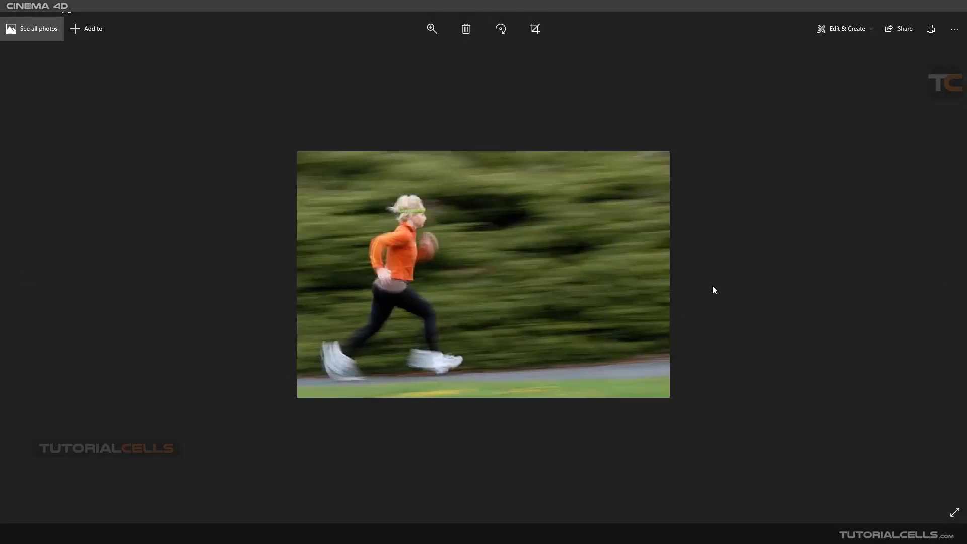
left_click(956, 14)
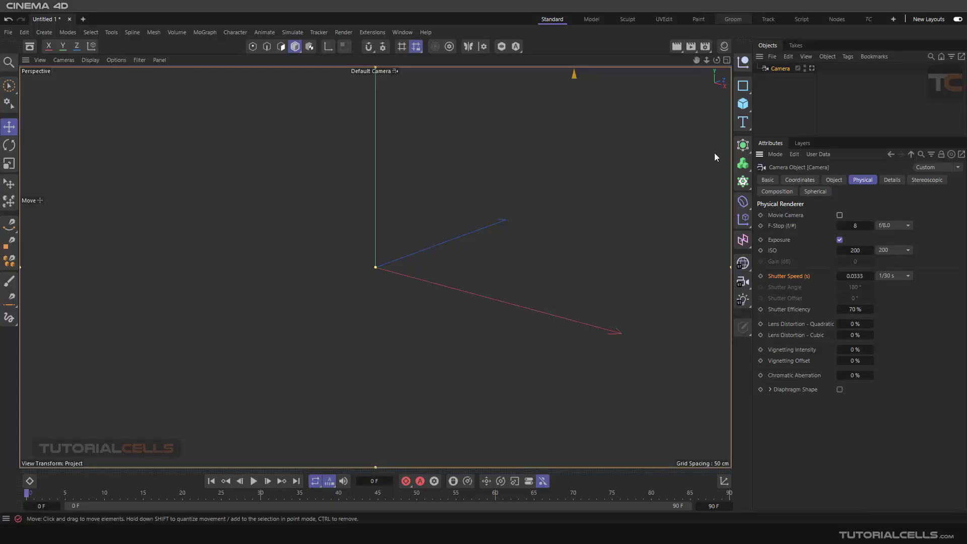
- Add a cube, narrow it to about 10 cm in X and 20 cm in Z, and look through the scene camera
left_click(743, 103)
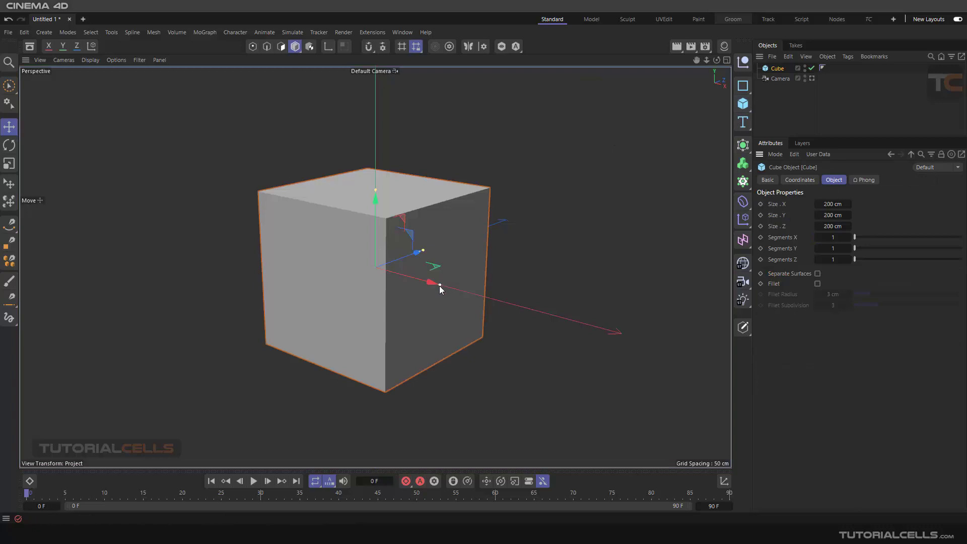
left_click_drag(440, 286, 380, 267)
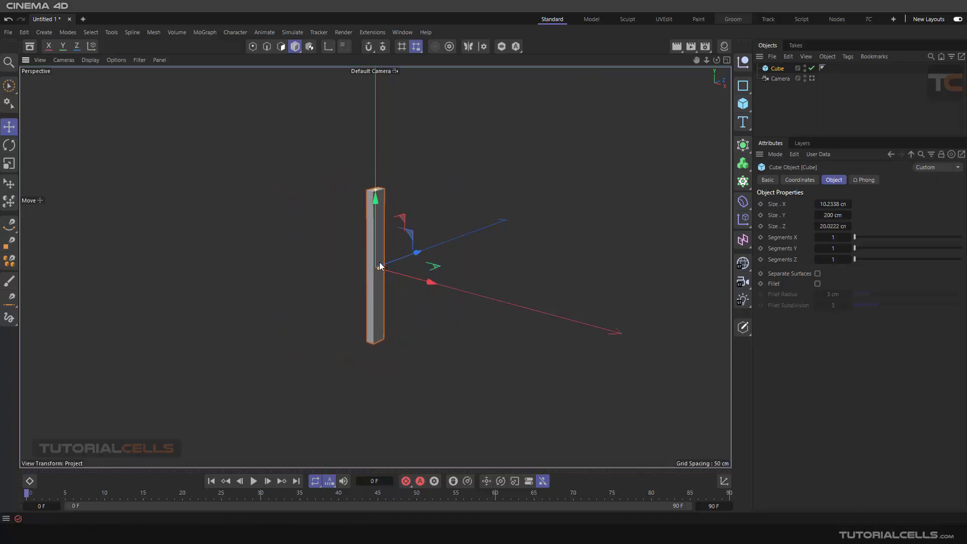
left_click(812, 79)
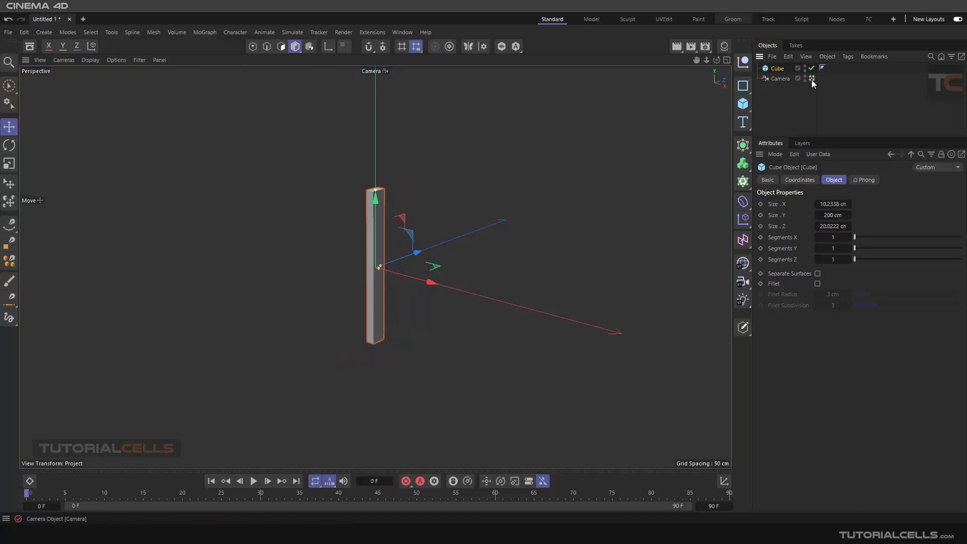
- Face the bar straight on through the camera and set the timeline's end to frame 15
left_click_drag(369, 245, 438, 210, "alt")
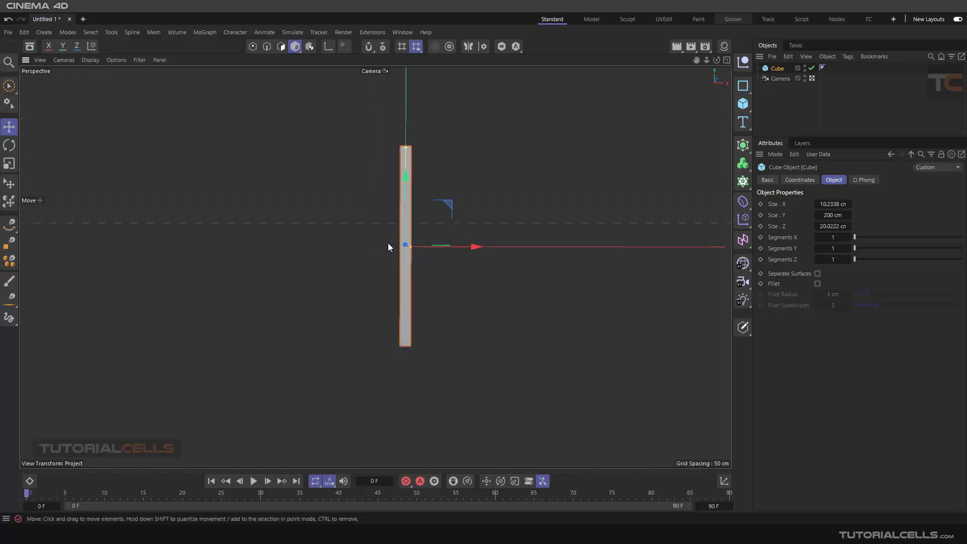
scroll(402, 240, "up", 2)
middle_click_drag(402, 240, 402, 249, "alt")
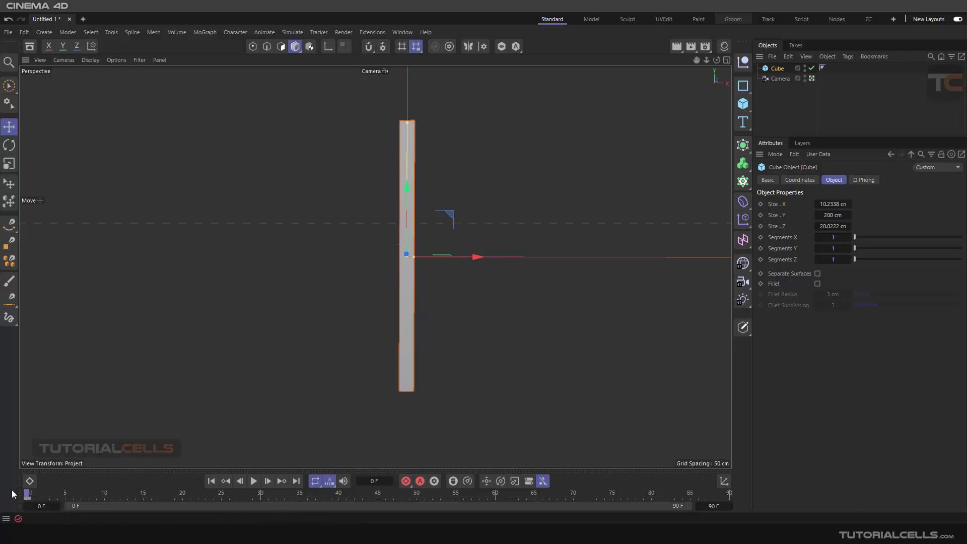
left_click(714, 505)
type("15")
left_click(551, 436)
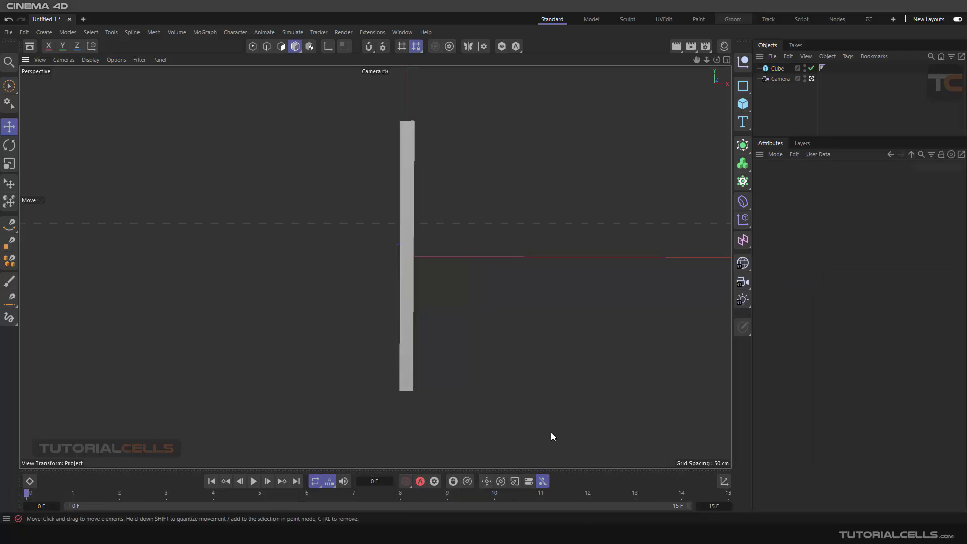
- Keyframe the bar at frames 0 and 15, rotating it about its centre in the camera-facing plane, and play the spin
left_click(408, 302)
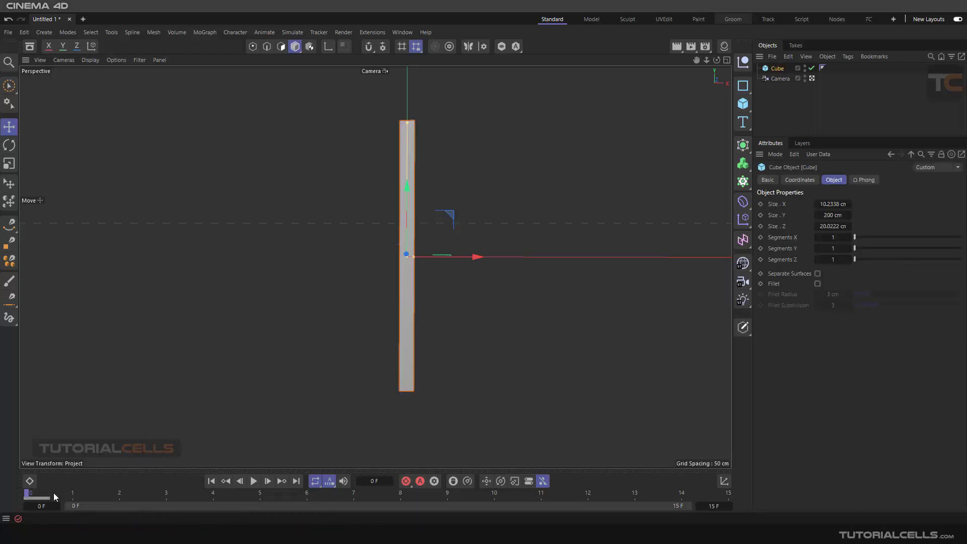
left_click_drag(29, 496, 640, 484)
left_click(9, 145)
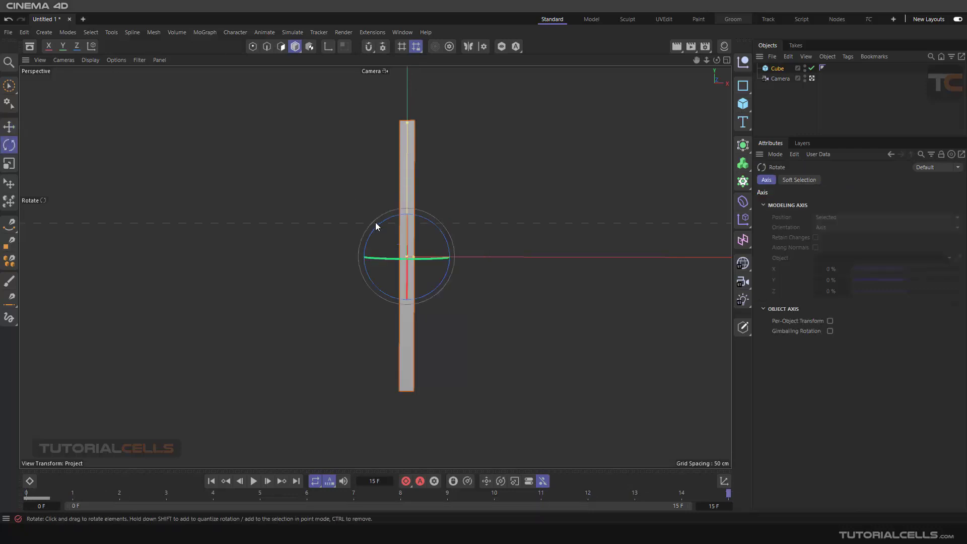
left_click_drag(369, 195, 416, 269)
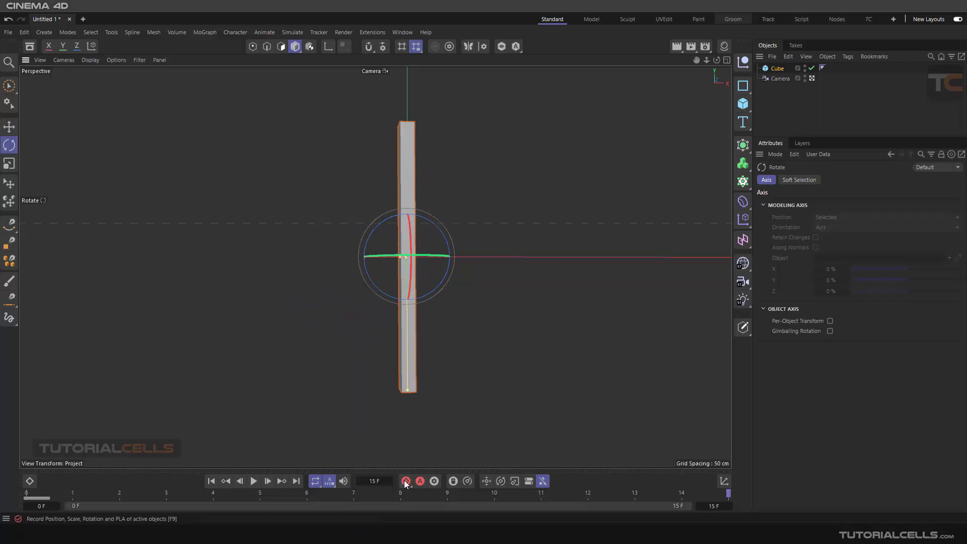
left_click(253, 481)
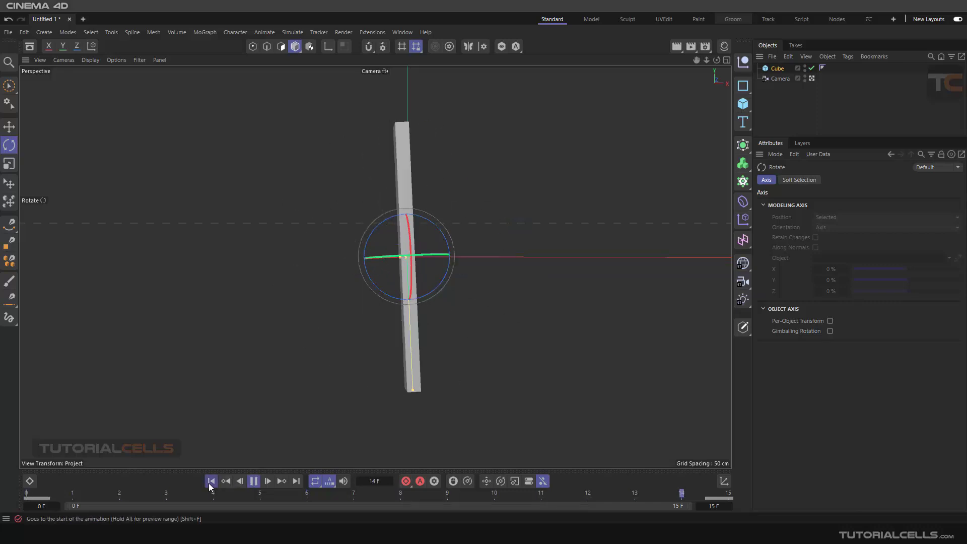
left_click(254, 481)
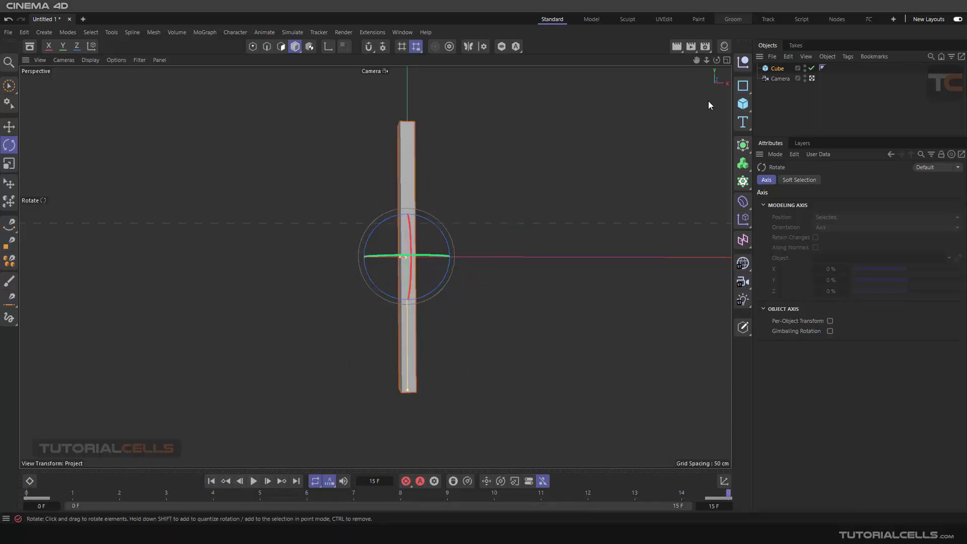
- Enable Motion Blur in the Physical render settings and test-render the view
left_click(705, 47)
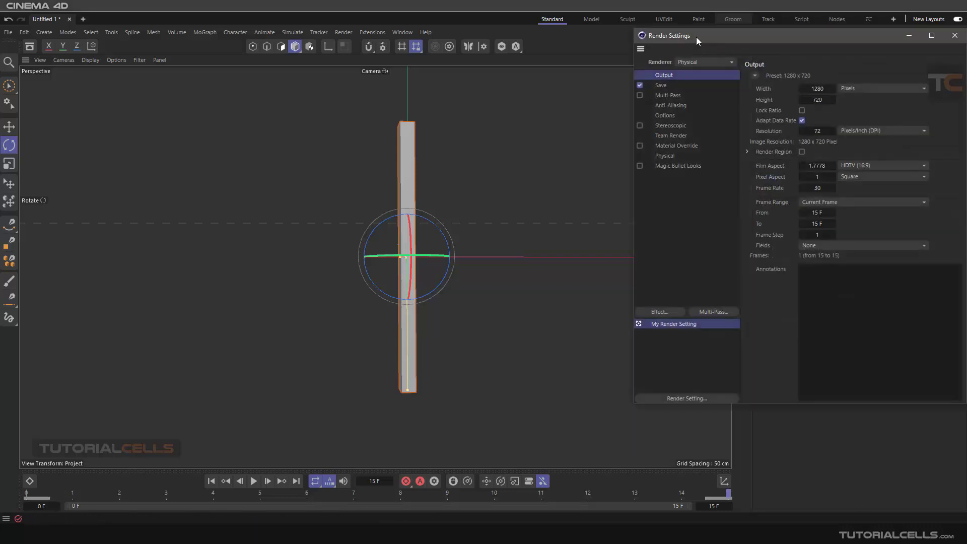
left_click_drag(696, 37, 449, 67)
left_click(419, 186)
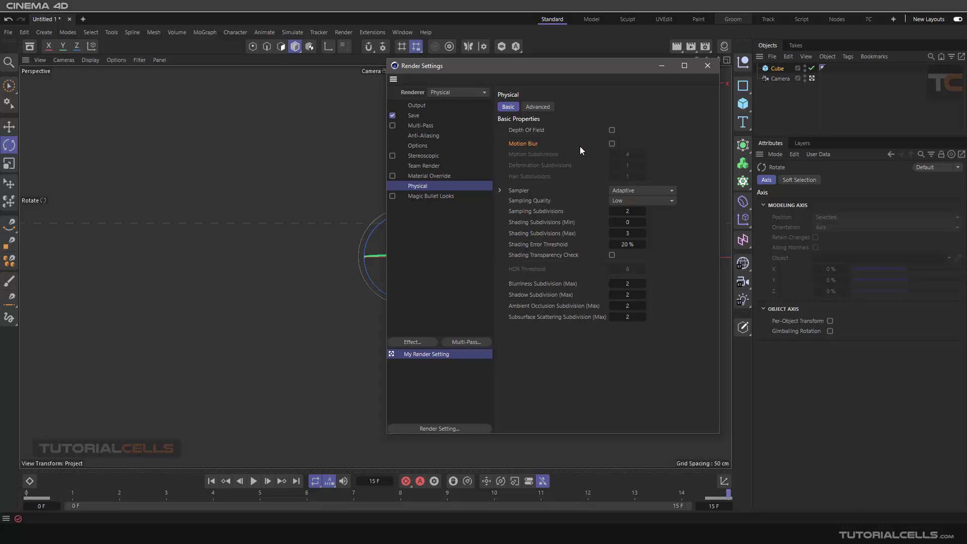
left_click(612, 144)
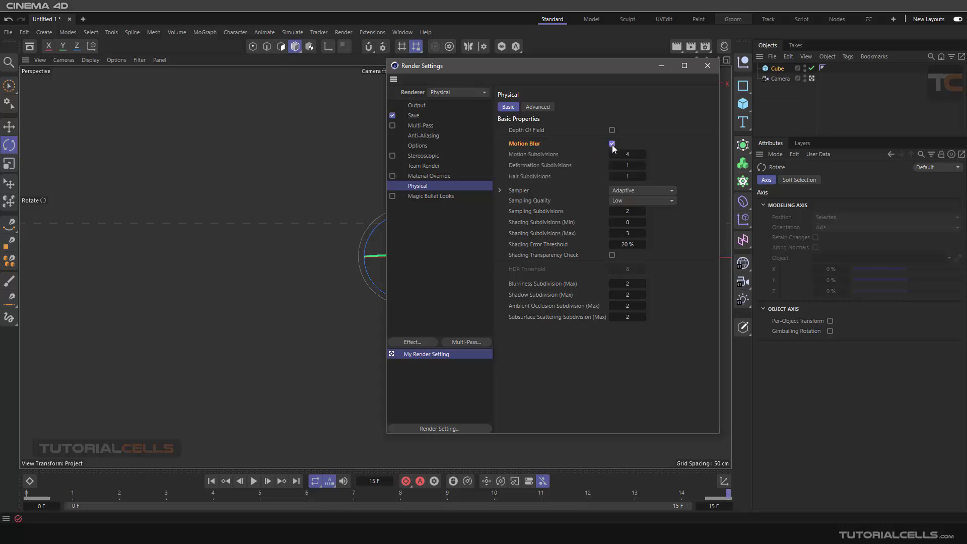
left_click(706, 66)
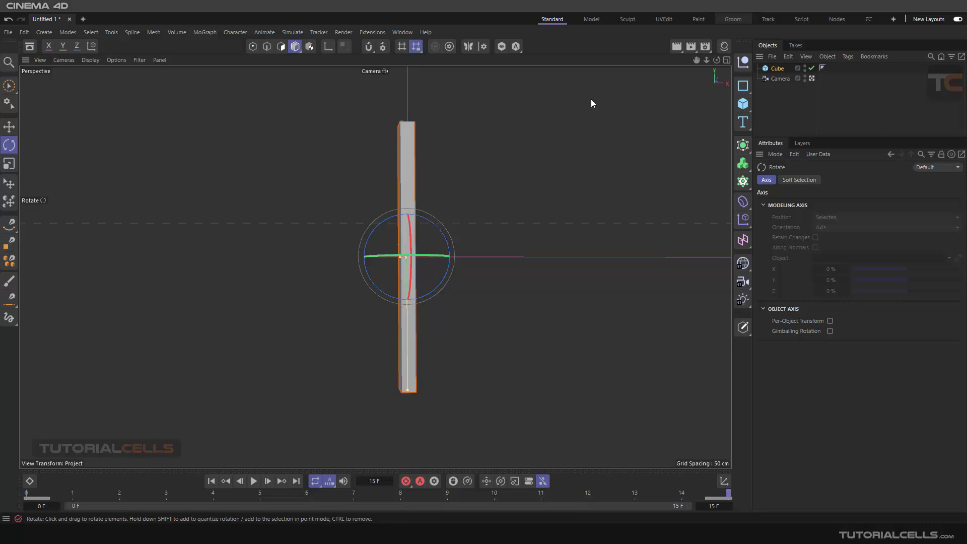
left_click(676, 47)
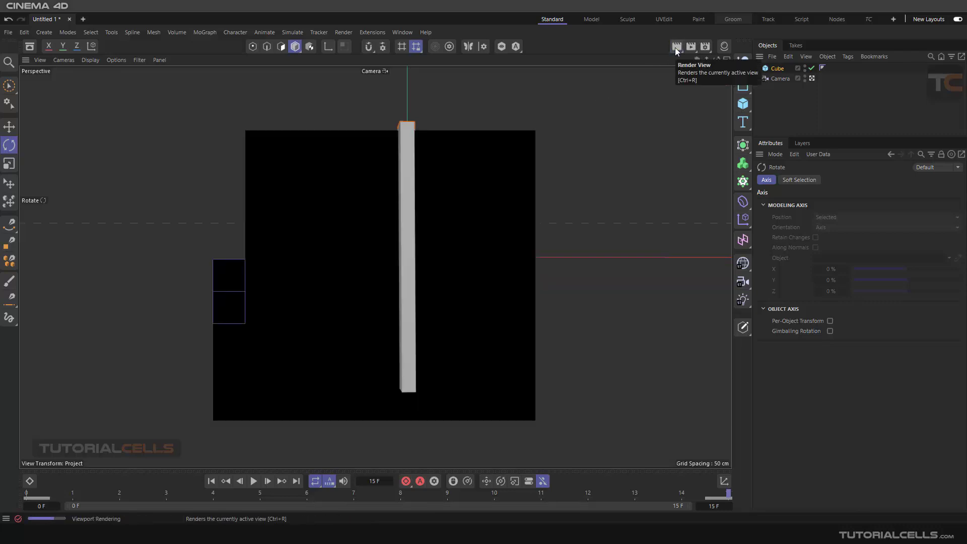
left_click(770, 103)
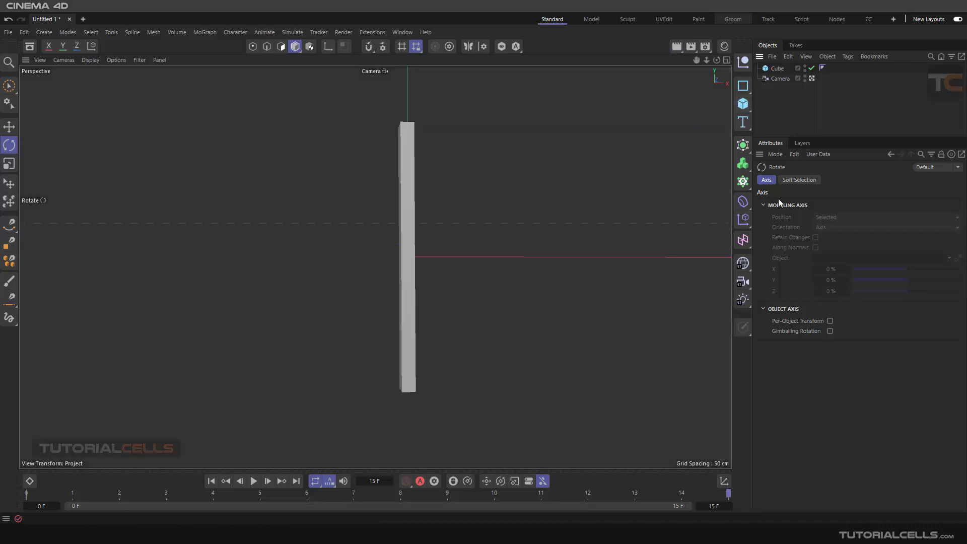
- Show the camera's Physical settings, stop the animation at frame 9, and render that frame in the Picture Viewer
left_click(780, 78)
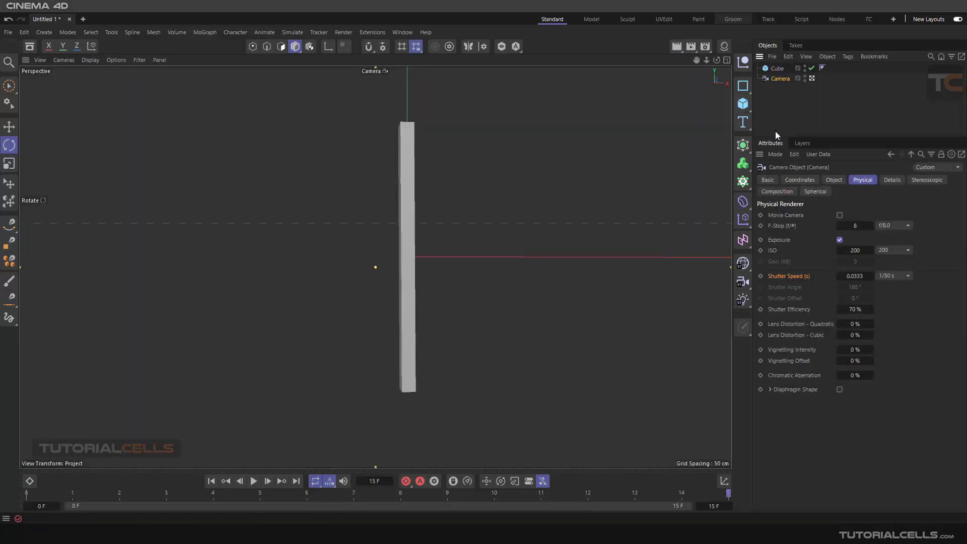
left_click(894, 276)
left_click(254, 481)
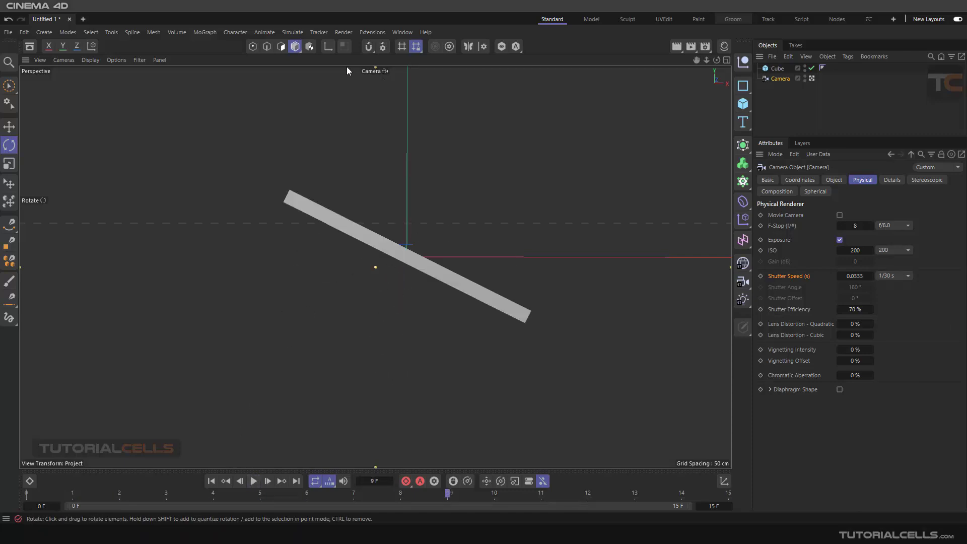
left_click(690, 47)
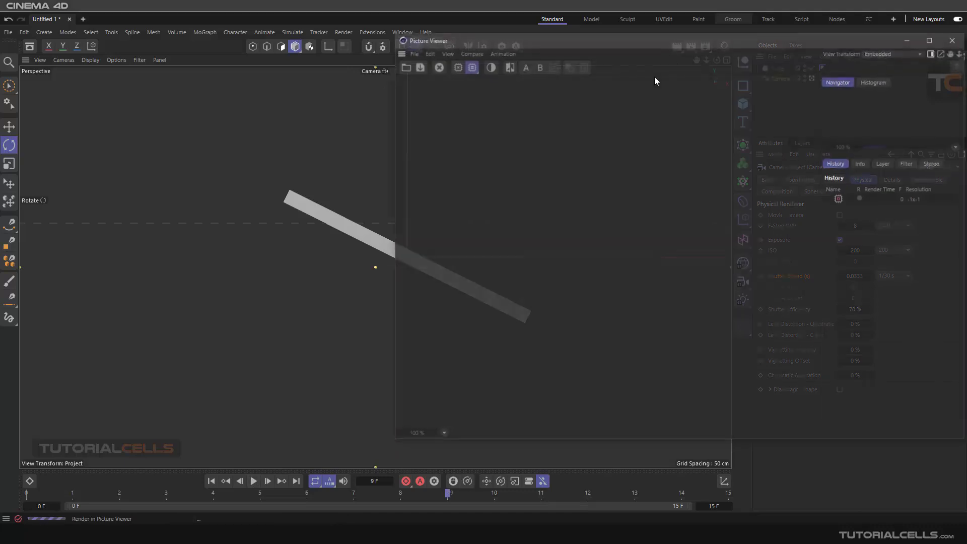
left_click_drag(652, 44, 472, 64)
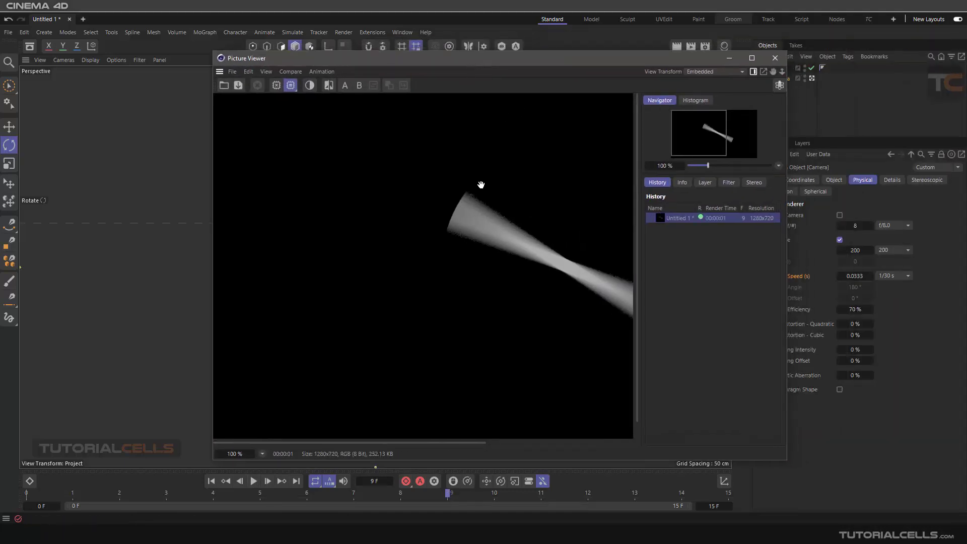
scroll(479, 183, "down", 2)
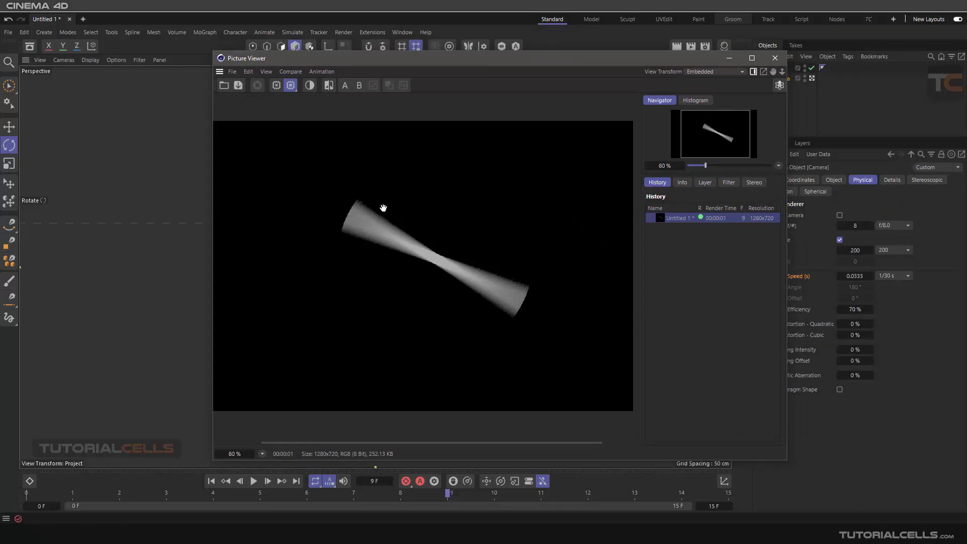
left_click(777, 59)
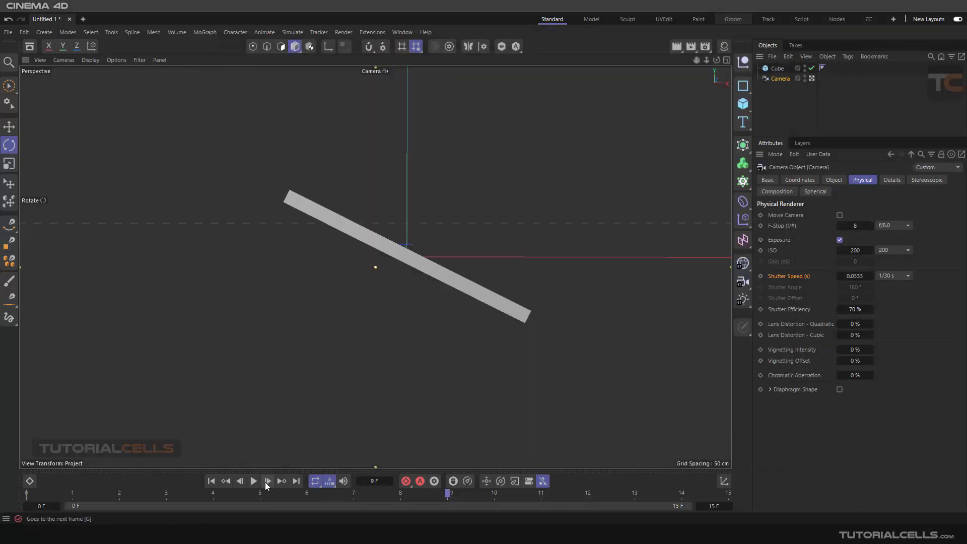
- Go back to frame 4 and render it in the Picture Viewer, closing the viewer when done
left_click(240, 481)
left_click(240, 481)
left_click(240, 481)
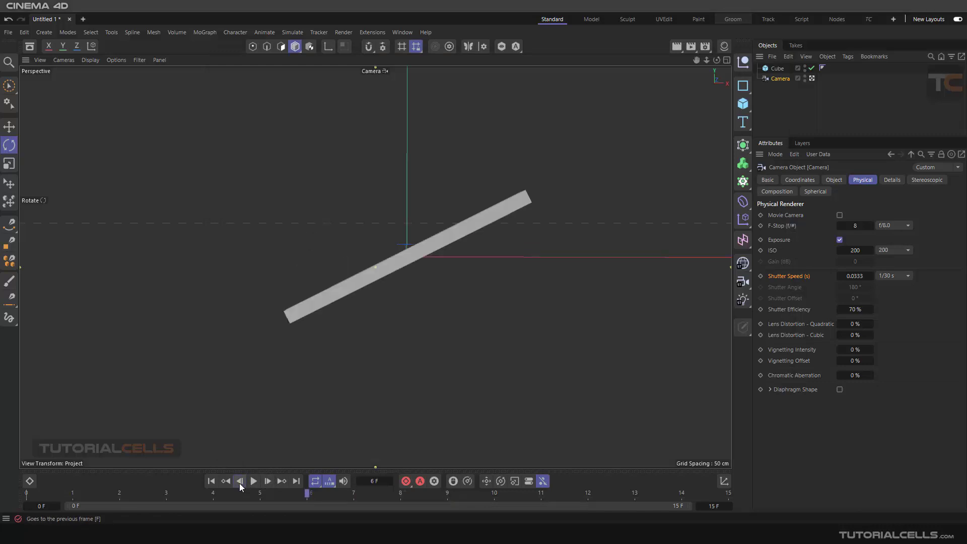
left_click(240, 481)
left_click(240, 482)
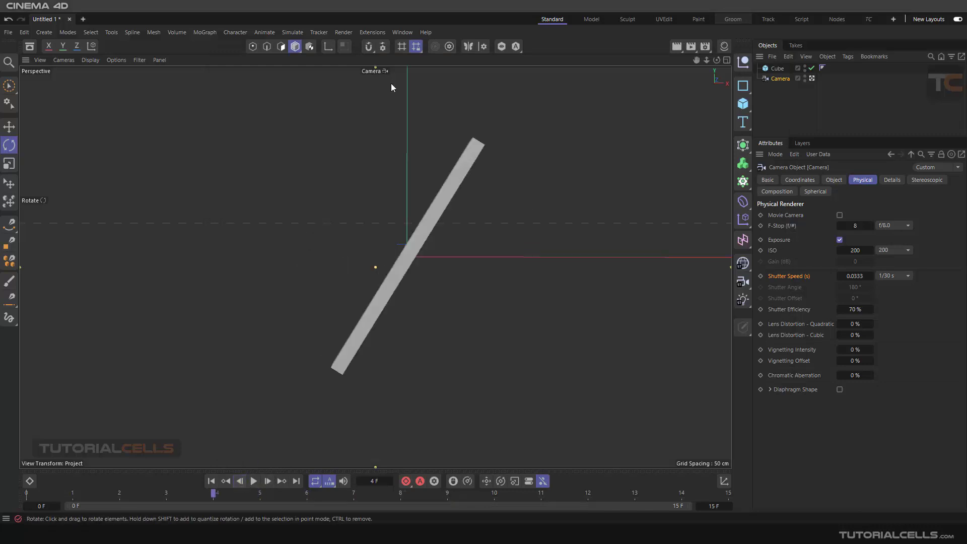
left_click(691, 46)
left_click_drag(696, 43, 667, 42)
left_click(922, 40)
- Set the camera's Shutter Speed to 2 s and render frame 6 in the Picture Viewer to check the blur
left_click(900, 276)
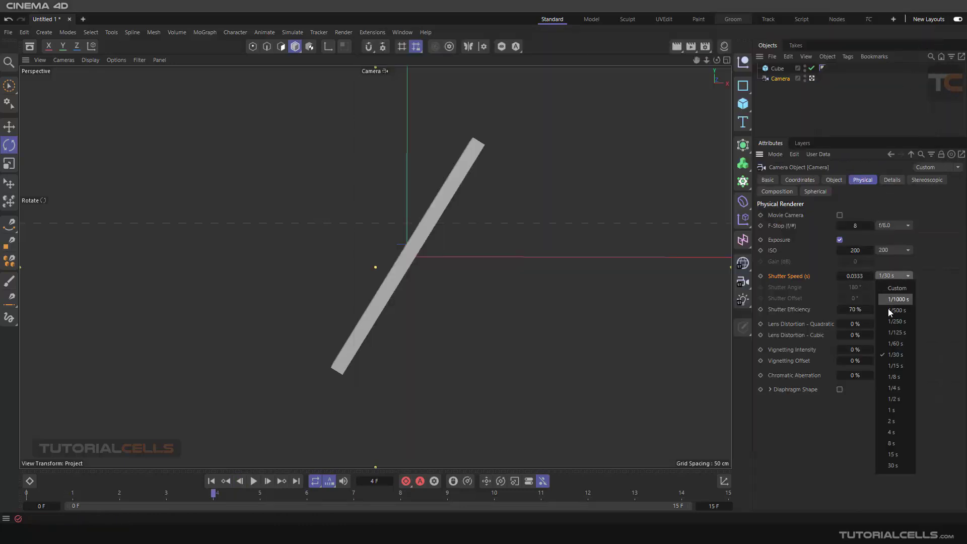
left_click(902, 421)
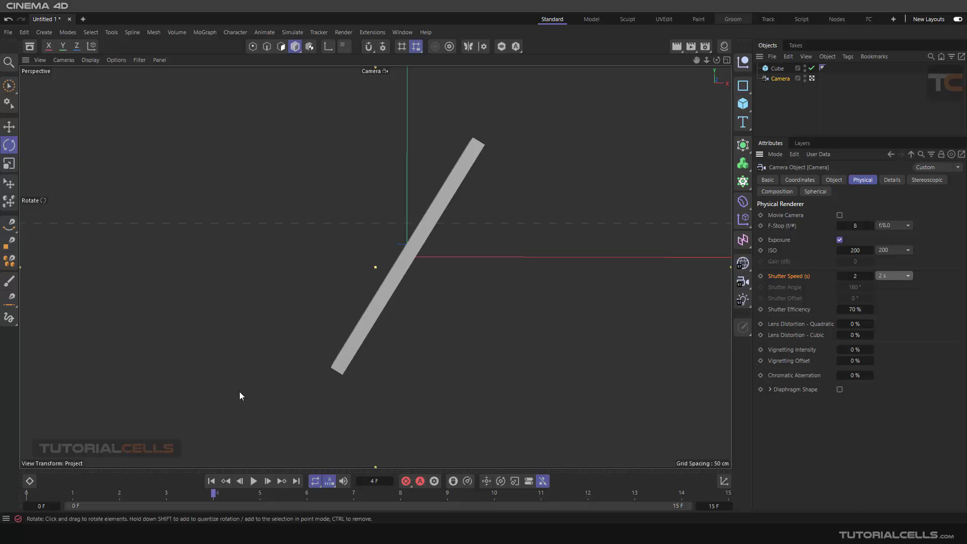
left_click(267, 482)
left_click(268, 481)
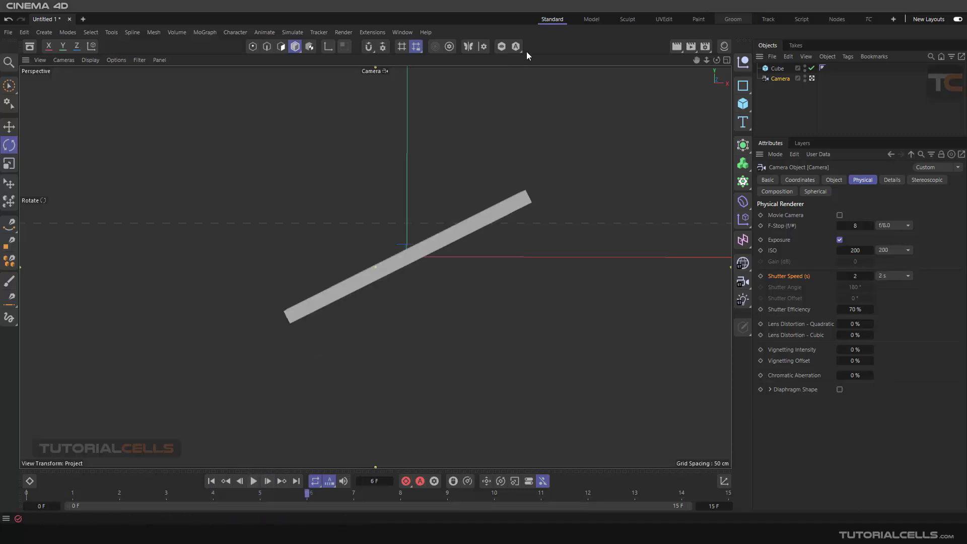
left_click(692, 46)
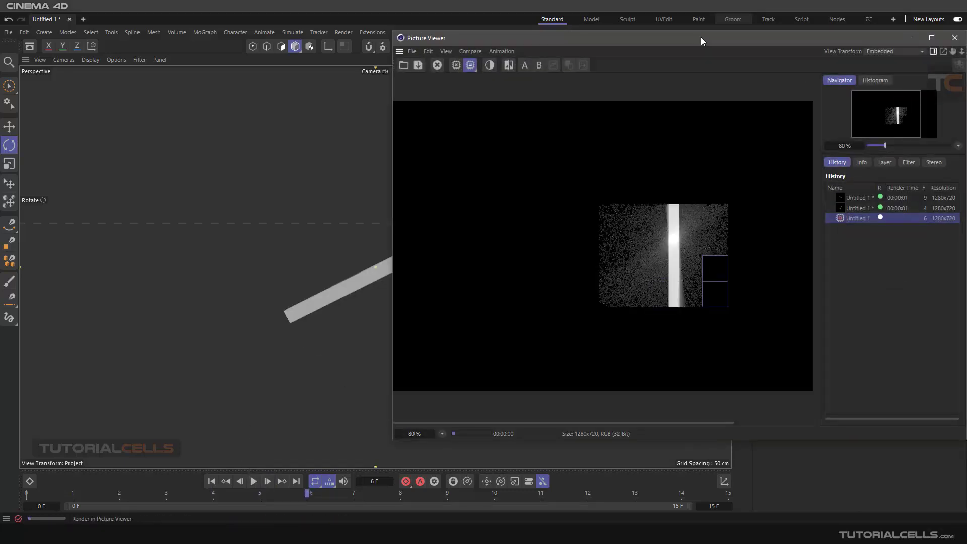
left_click_drag(702, 40, 624, 41)
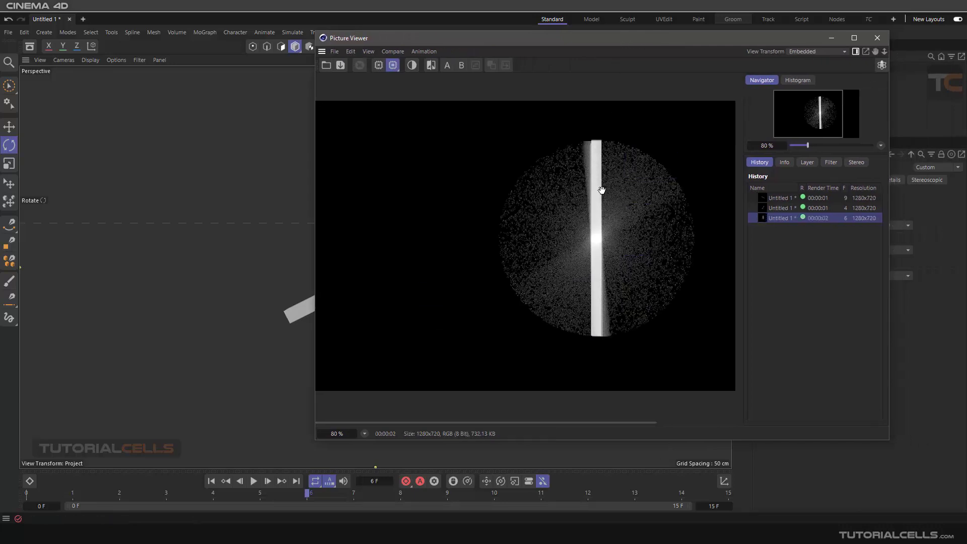
left_click(877, 38)
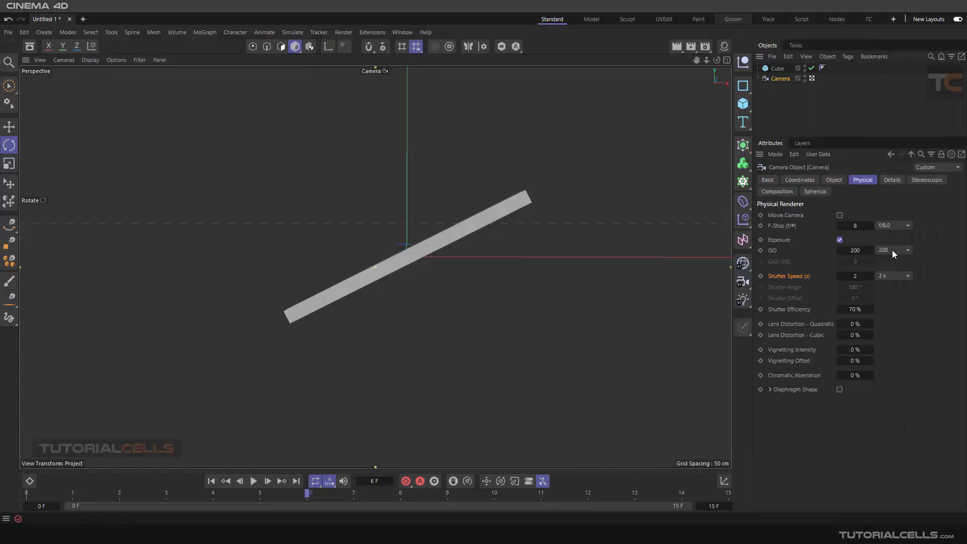
- Restore the Shutter Speed to 1/30 s and look at the "shutter speed" and "Shutter Efficiency" reference pictures
left_click(871, 278)
left_click(778, 310)
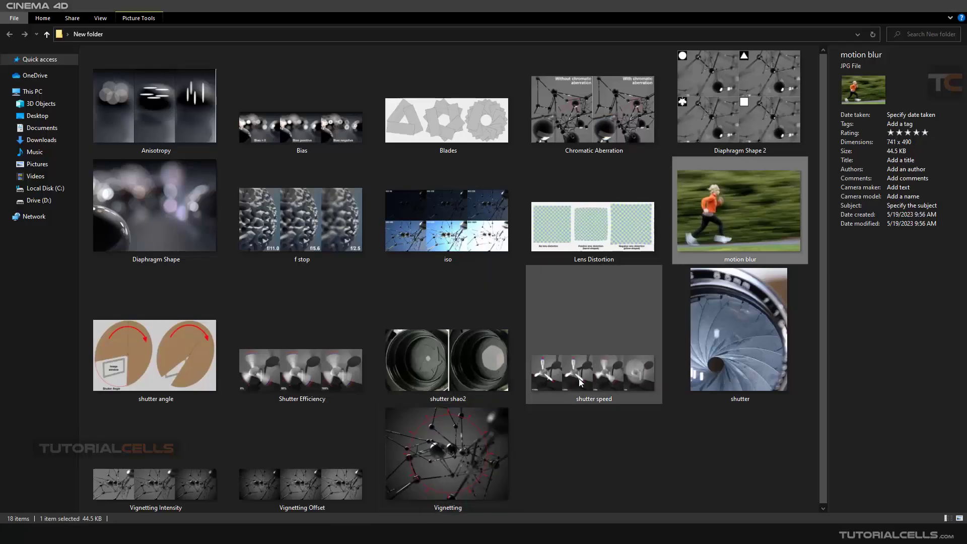
double_click(581, 383)
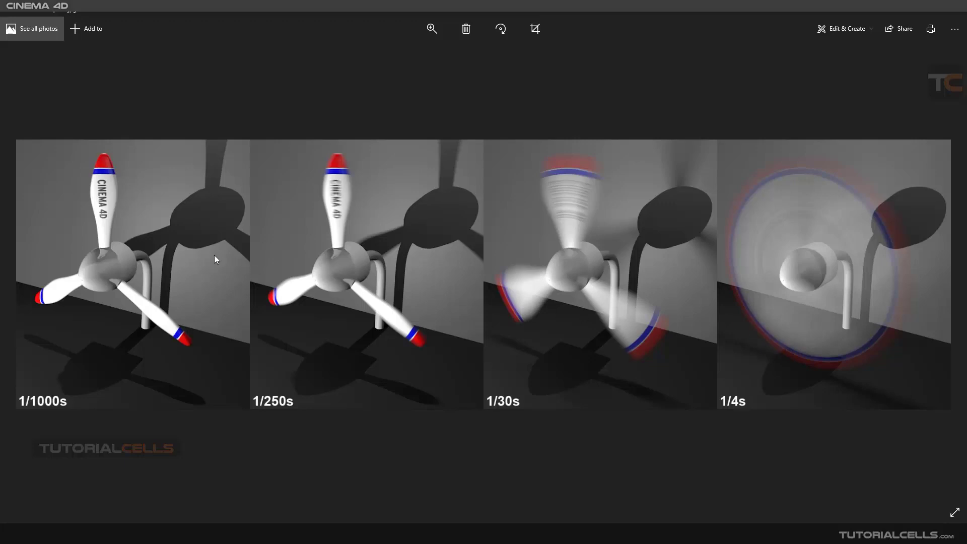
left_click(955, 8)
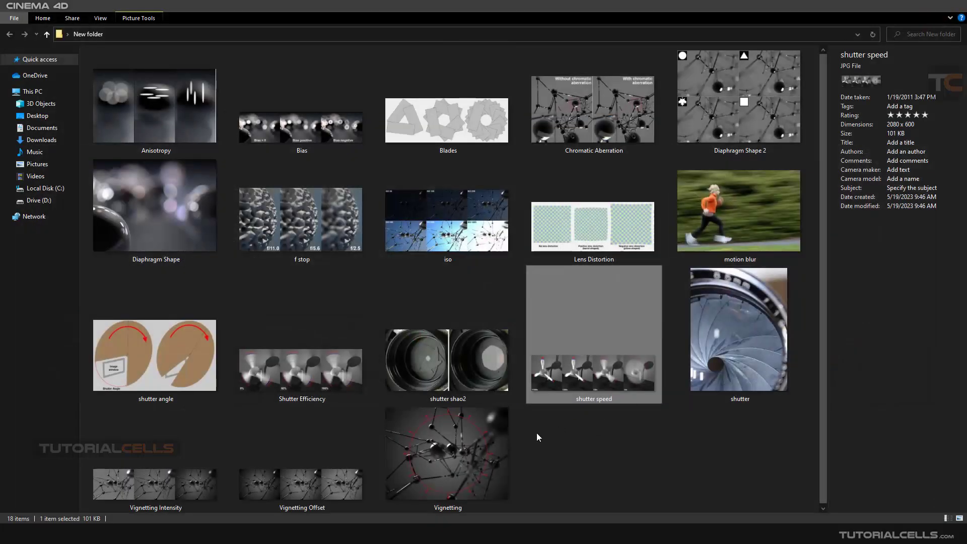
left_click(330, 376)
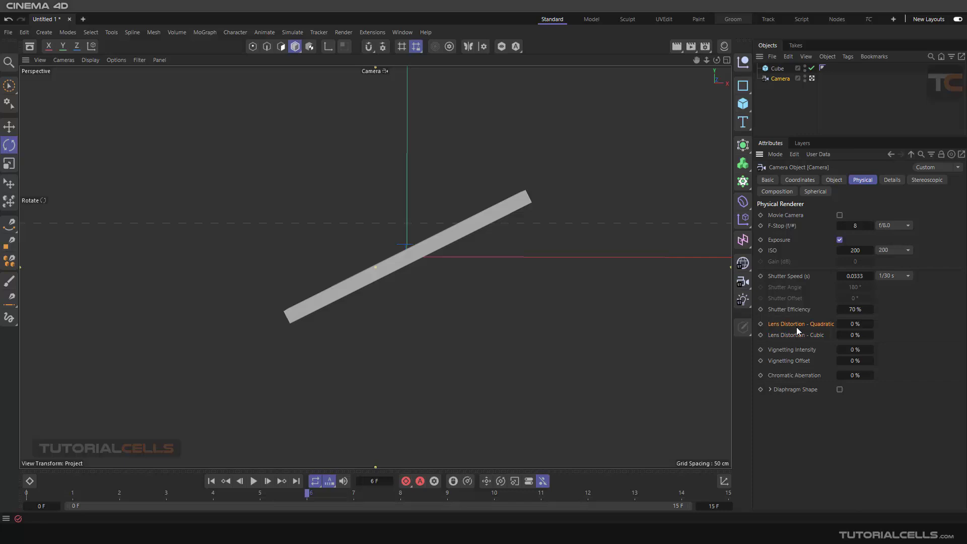
- Replace the animated bar with a default 200 cm cube, frame it at an angle, and render it in the Picture Viewer
left_click(776, 70)
key("Delete")
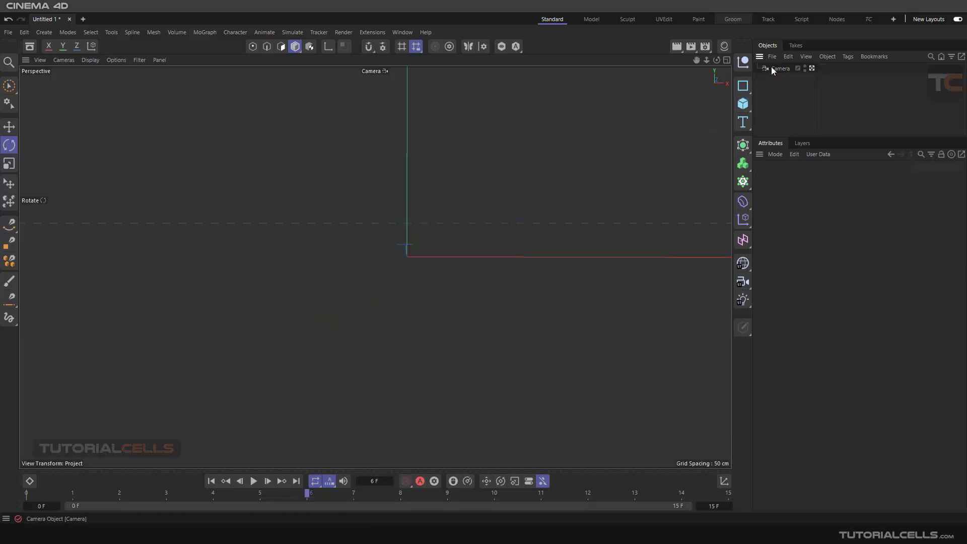
left_click(743, 103)
scroll(445, 236, "down", 3)
left_click_drag(473, 209, 382, 243, "alt")
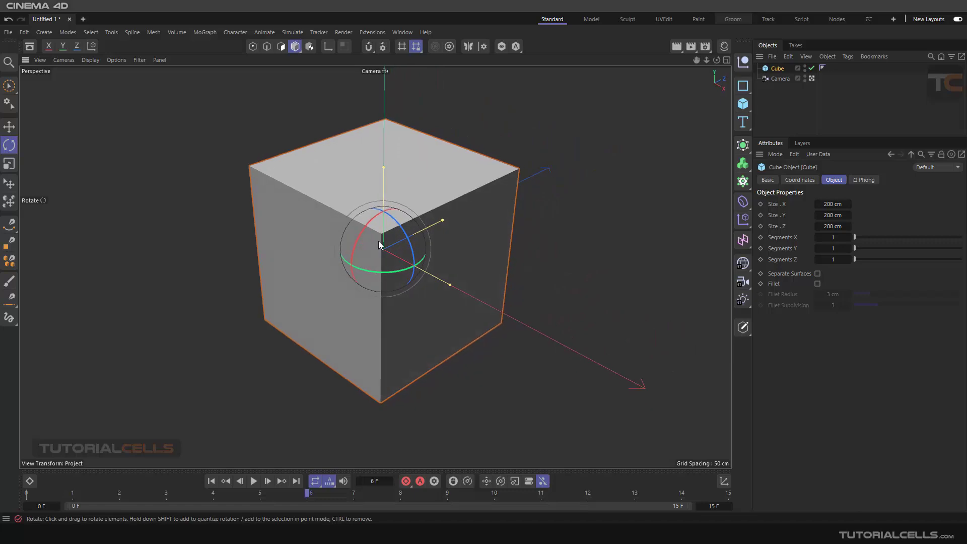
left_click(691, 46)
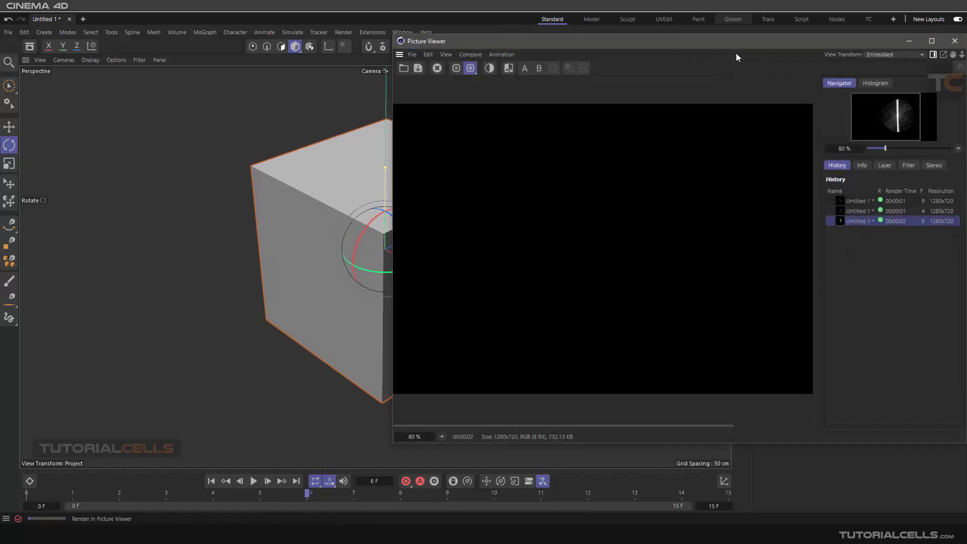
- Set the camera's quadratic Lens Distortion to 60 % and render the cube in the Picture Viewer, closing the viewer when done
left_click(954, 41)
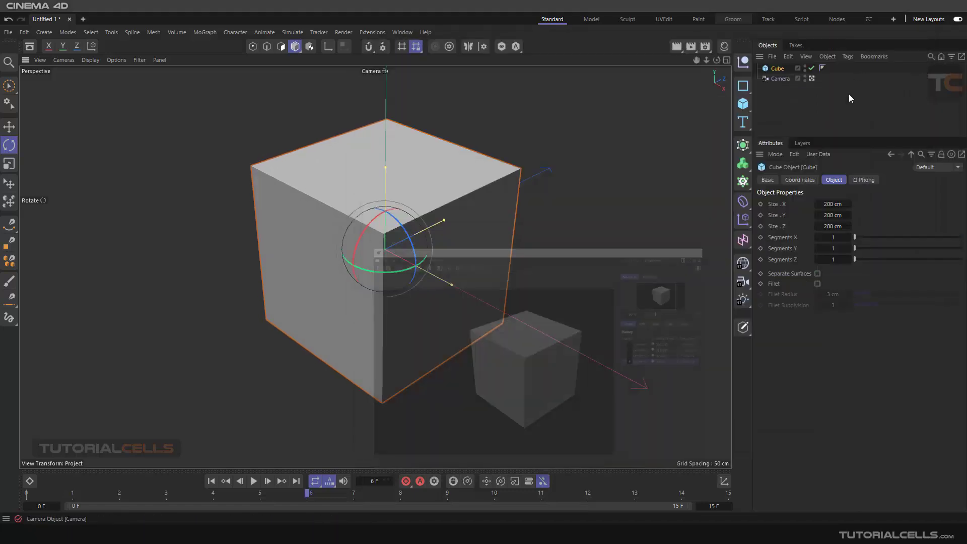
left_click(780, 78)
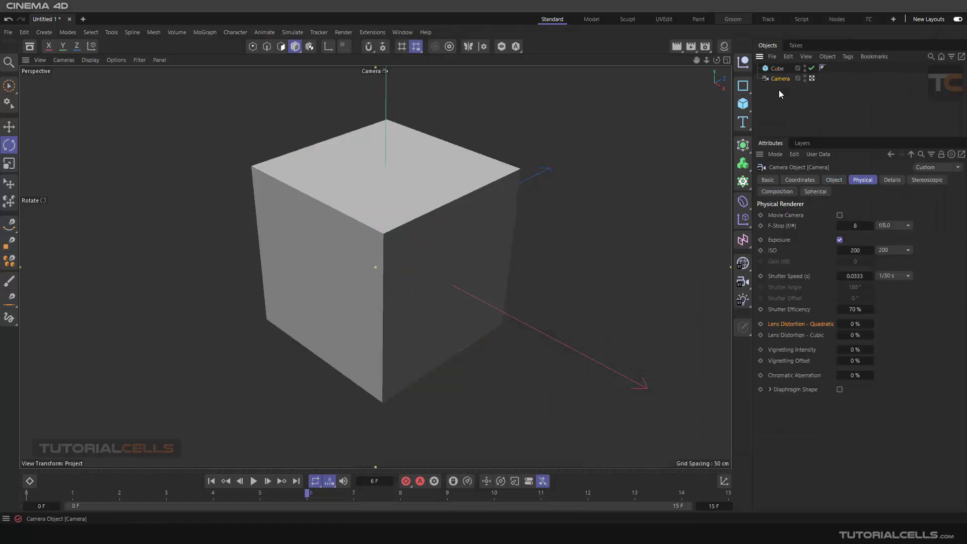
left_click(854, 324)
type("40")
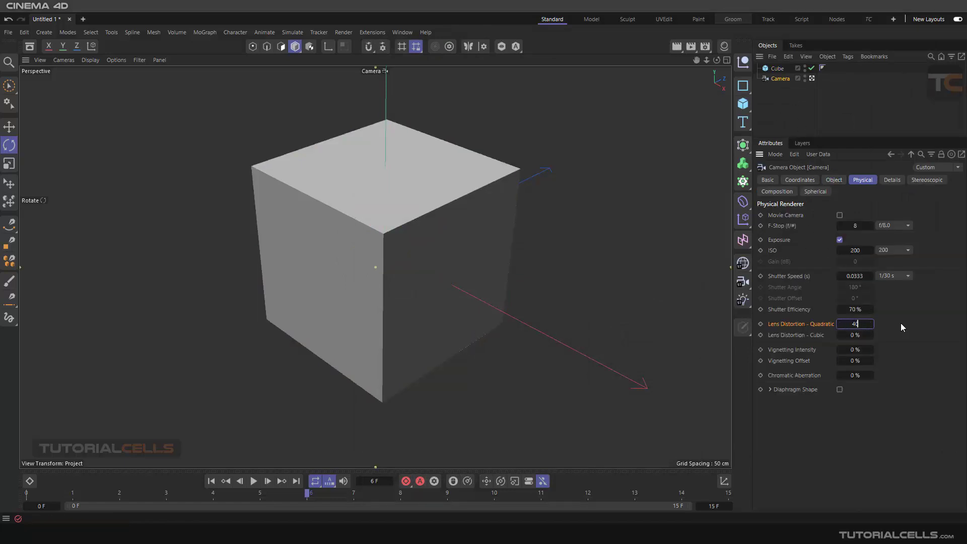
key("Return")
left_click(857, 324)
type("60")
key("Return")
left_click(691, 46)
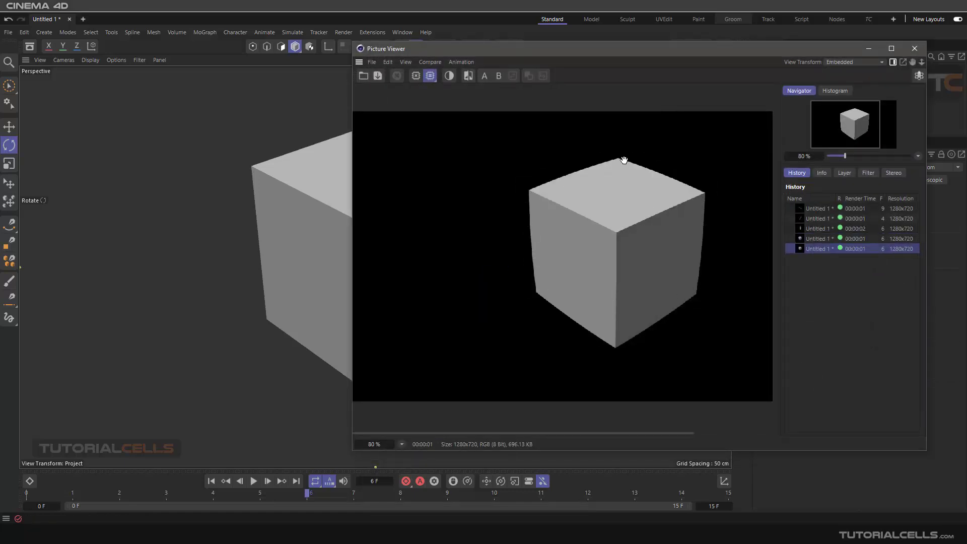
left_click(914, 49)
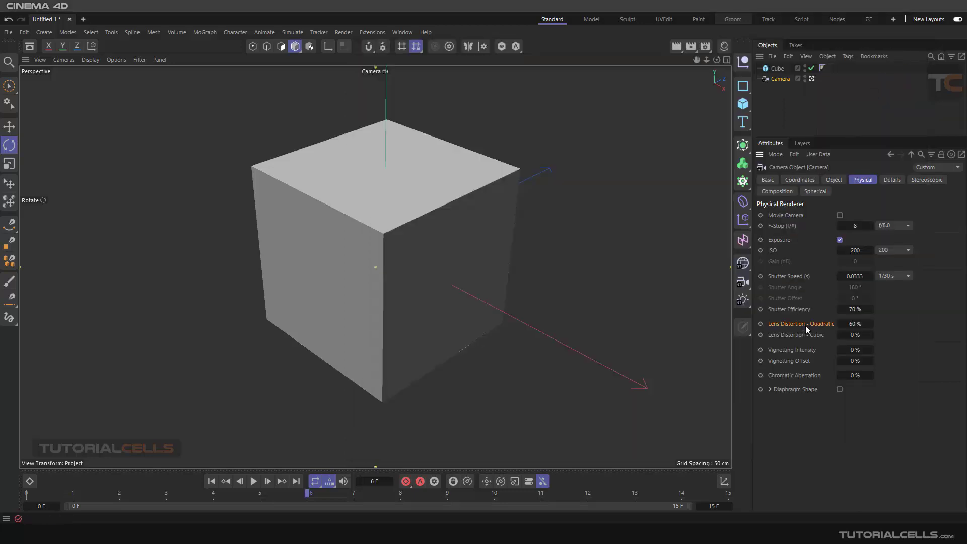
- Set the quadratic Lens Distortion to -40 % and render the cube again in the Picture Viewer, closing the viewer when done
double_click(854, 324)
key("BackSpace")
type("40")
key("Return")
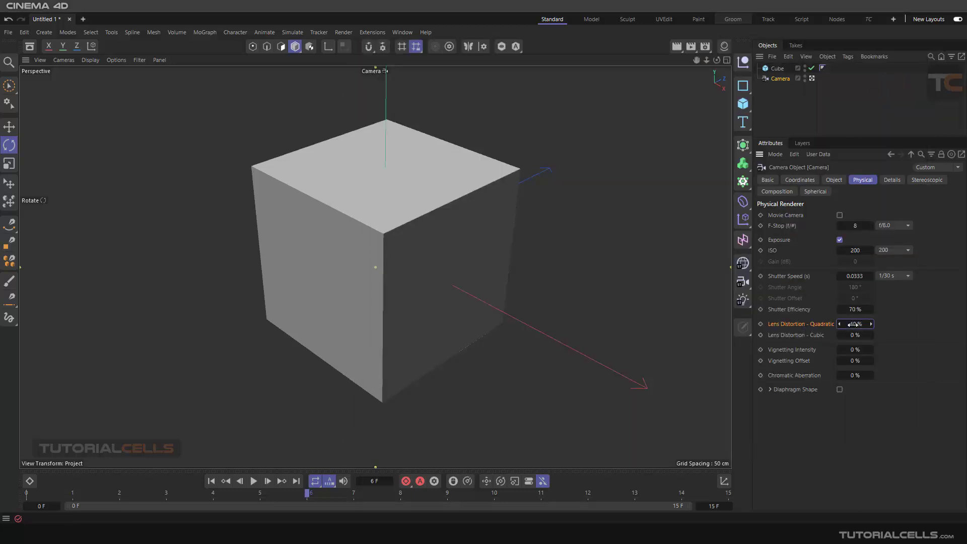
left_click(692, 47)
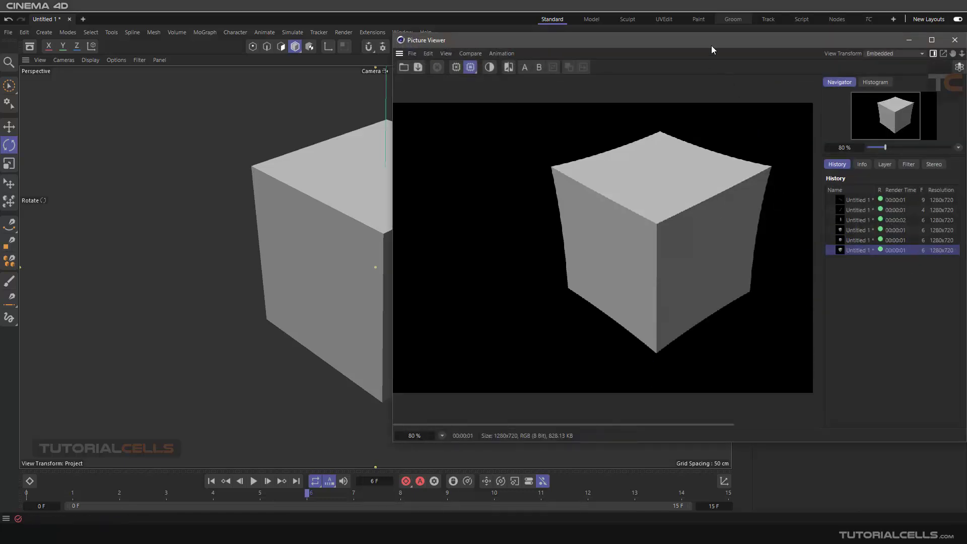
left_click_drag(712, 46, 576, 59)
left_click(820, 53)
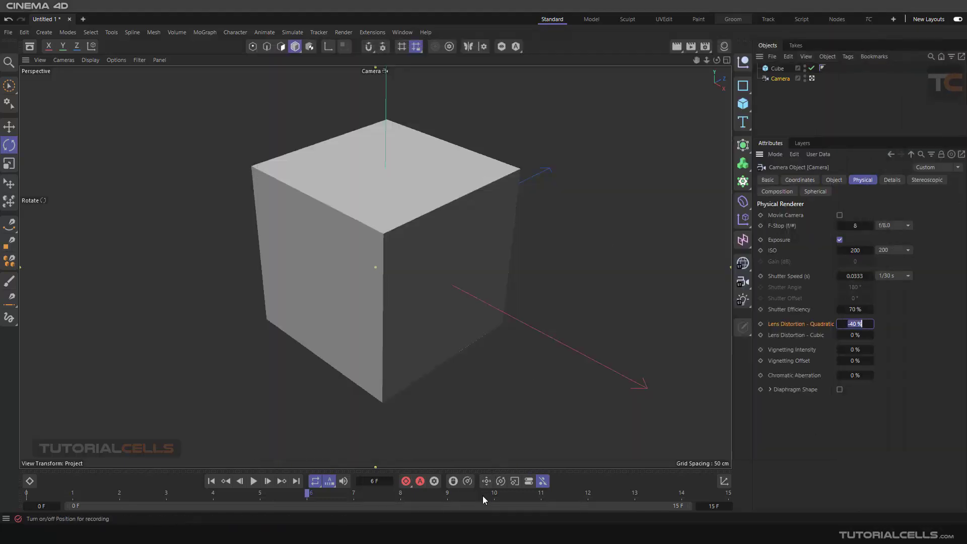
- Switch to the reference folder in File Explorer and look at the "Lens Distortion" picture
left_click(575, 489)
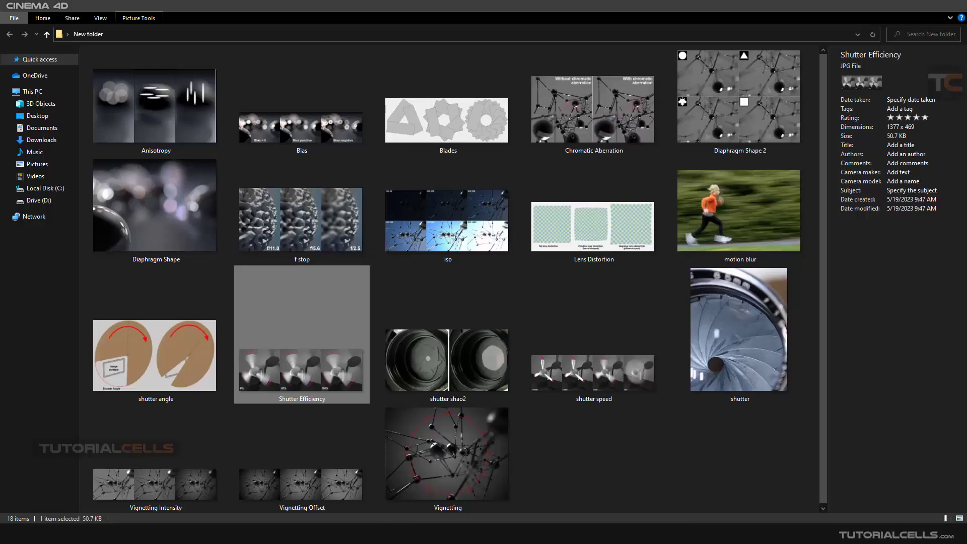
left_click(599, 242)
double_click(598, 242)
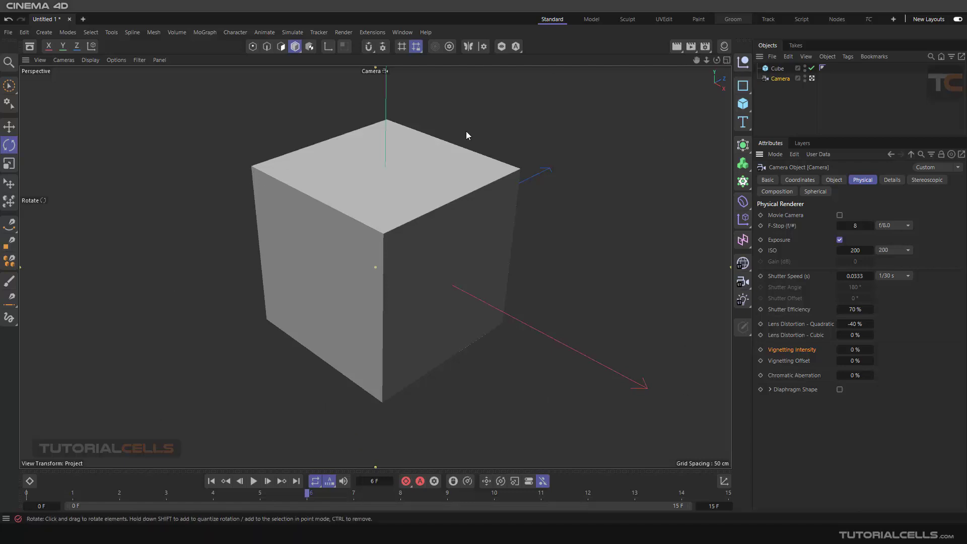
- Add a Background object to the scene and raise the camera's Vignetting Intensity to about 10.3 %
left_click(747, 272)
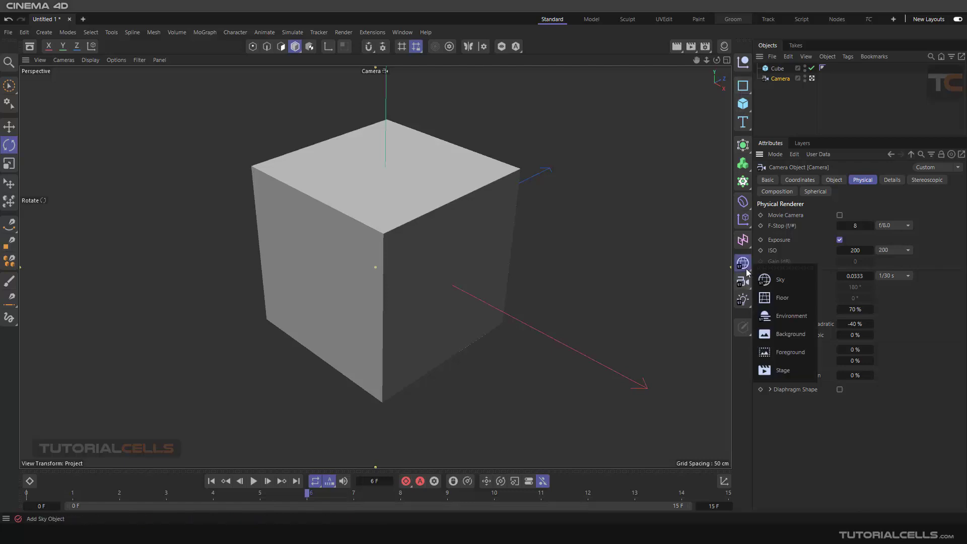
left_click(783, 337)
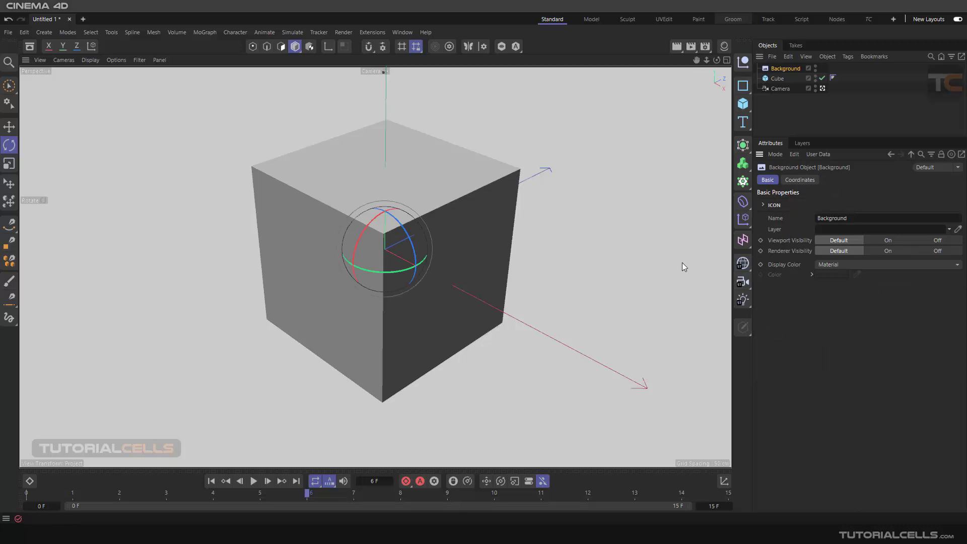
left_click(777, 88)
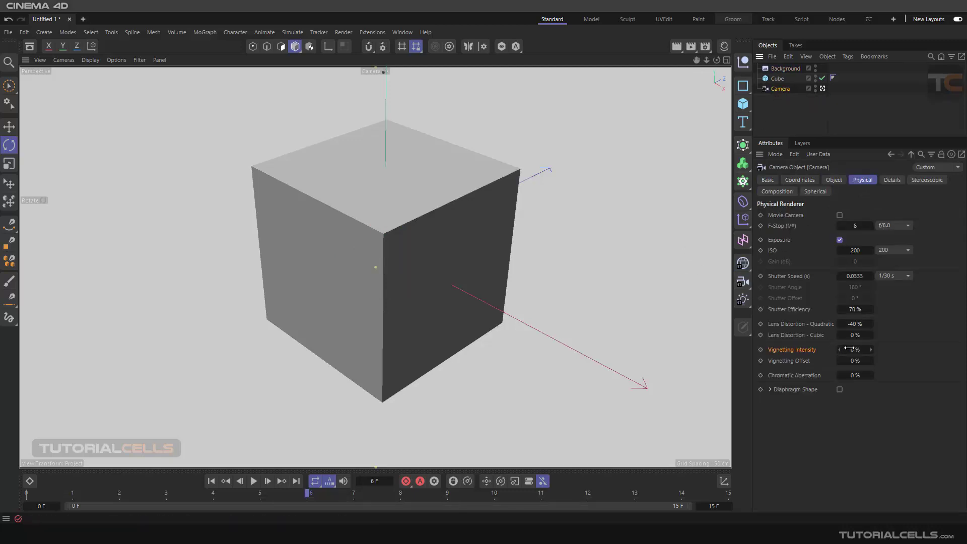
left_click_drag(850, 348, 874, 349)
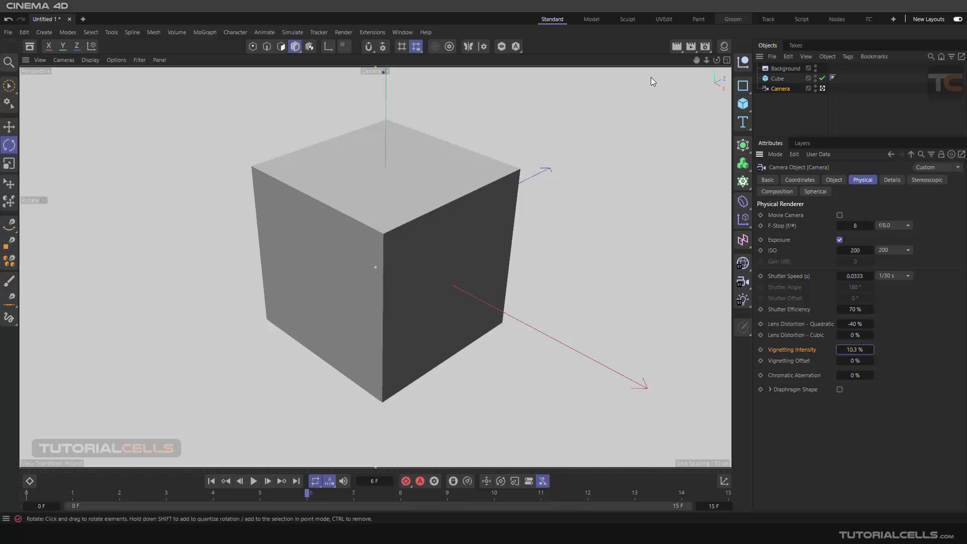
- Render the cube and background in the Picture Viewer, check the whole image for vignetting, and close the viewer
left_click(691, 46)
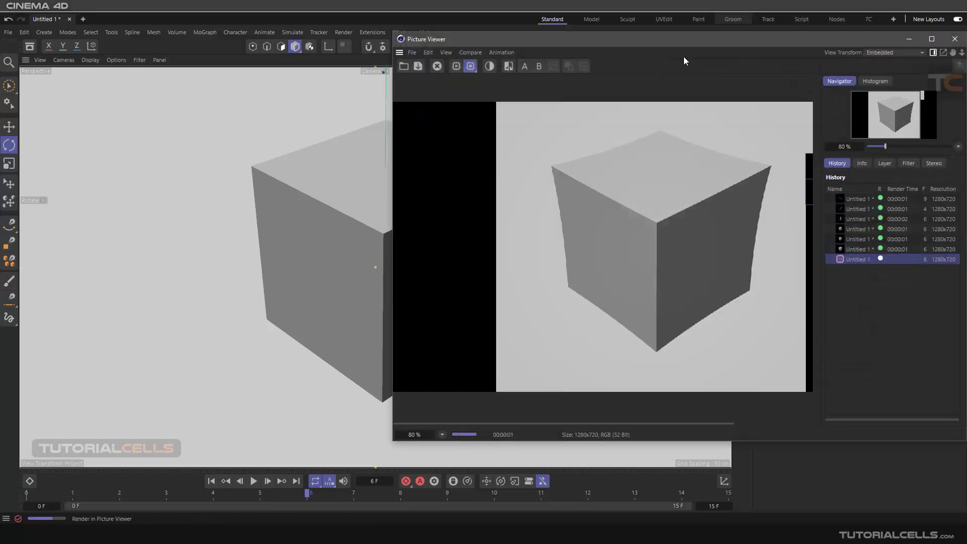
left_click_drag(688, 45, 551, 48)
left_click_drag(500, 163, 506, 182)
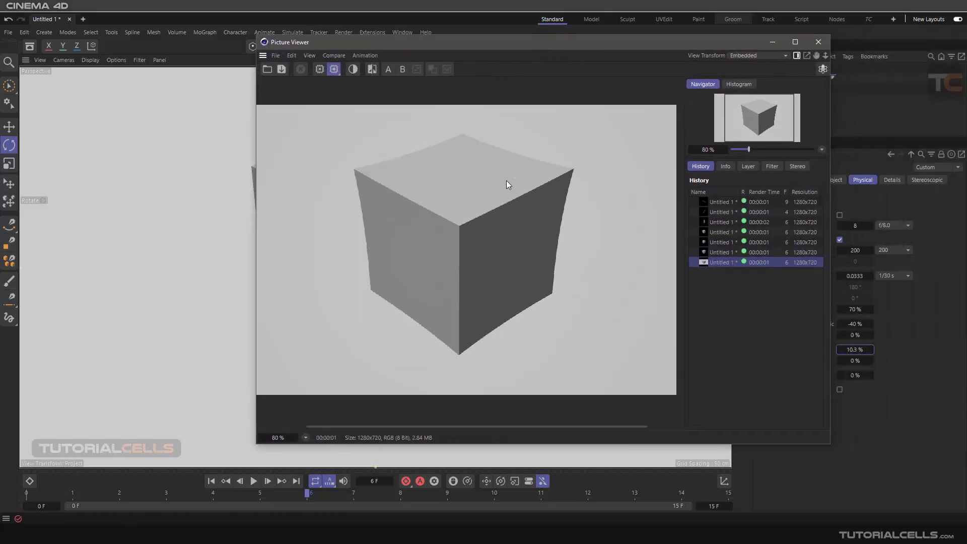
scroll(506, 182, "down", 2)
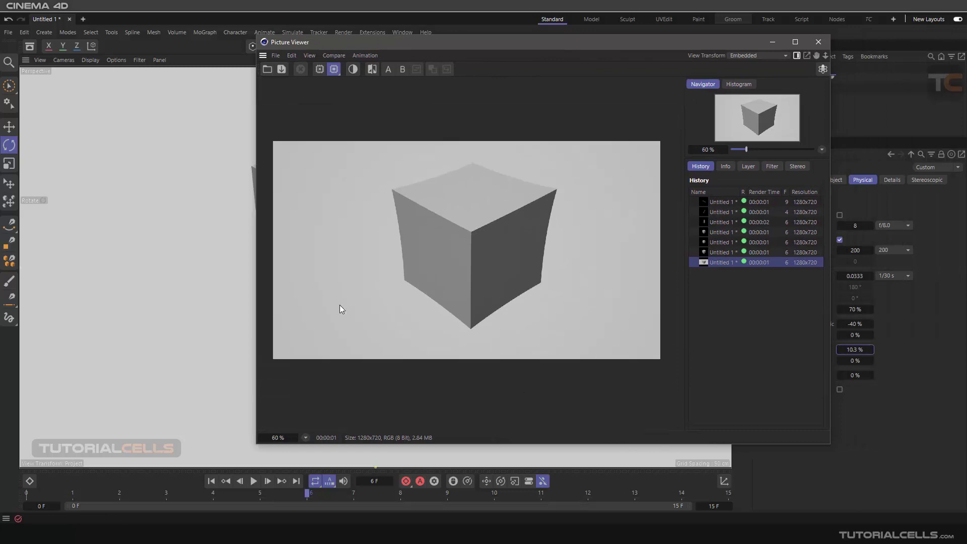
left_click(818, 42)
- With quadratic Lens Distortion reset to 0 % and Vignetting Intensity set to 50 %, render the scene in the Picture Viewer
left_click_drag(860, 323, 868, 325)
left_click(862, 348)
type("50")
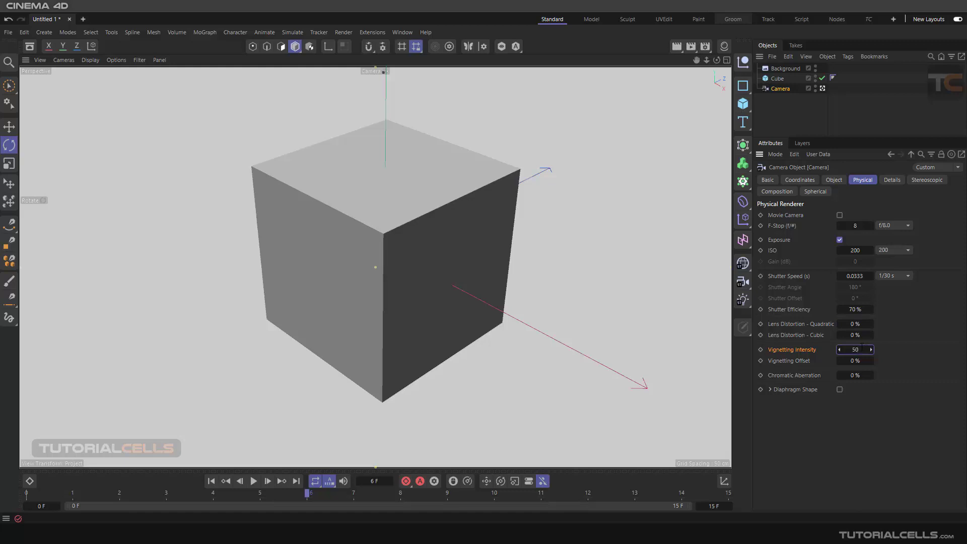
key("Return")
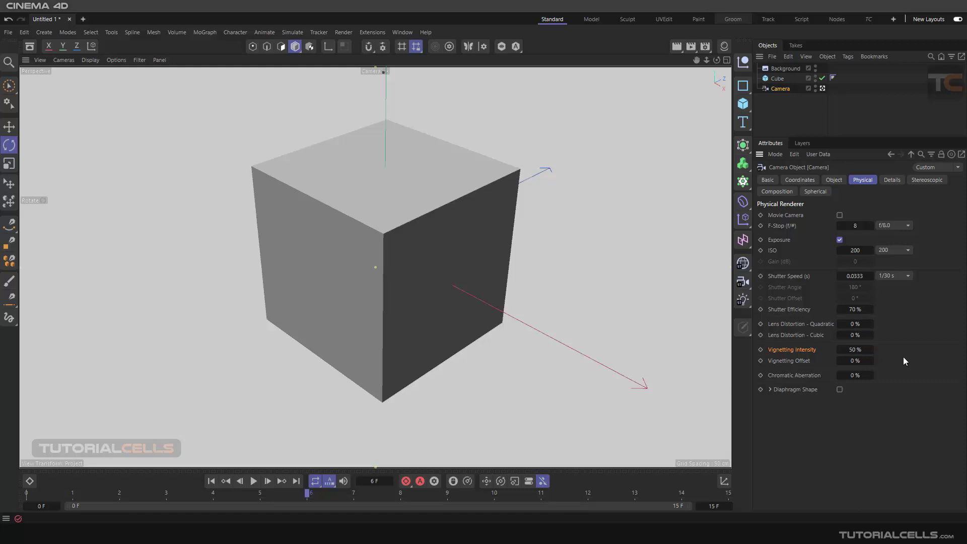
left_click(689, 45)
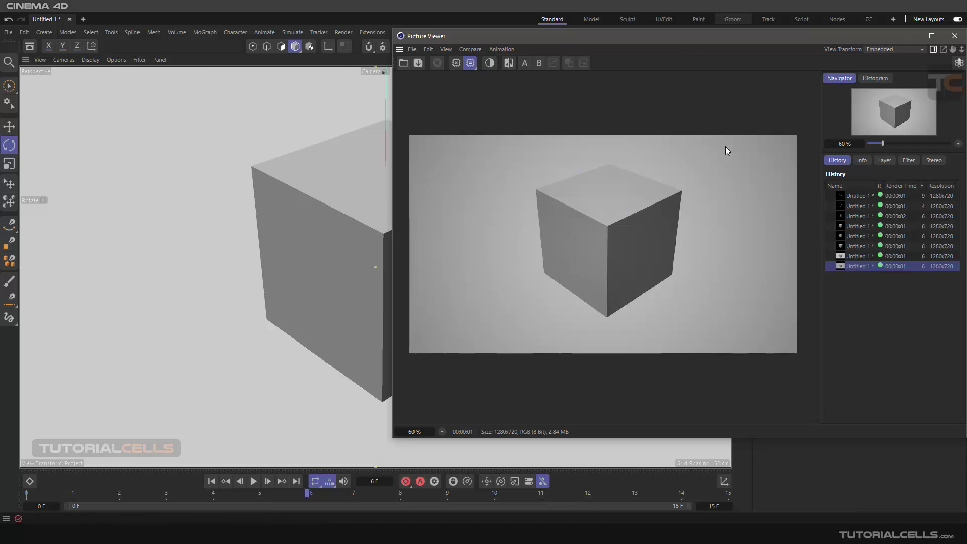
left_click(955, 36)
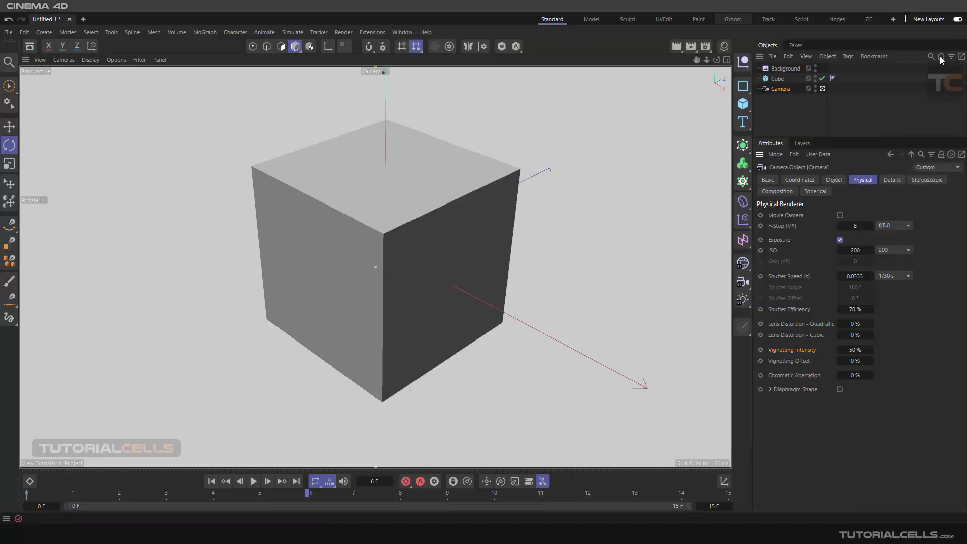
- Set the Vignetting Intensity to 100 % and render the scene in the Picture Viewer, closing the viewer when done
double_click(855, 349)
type("100")
key("Return")
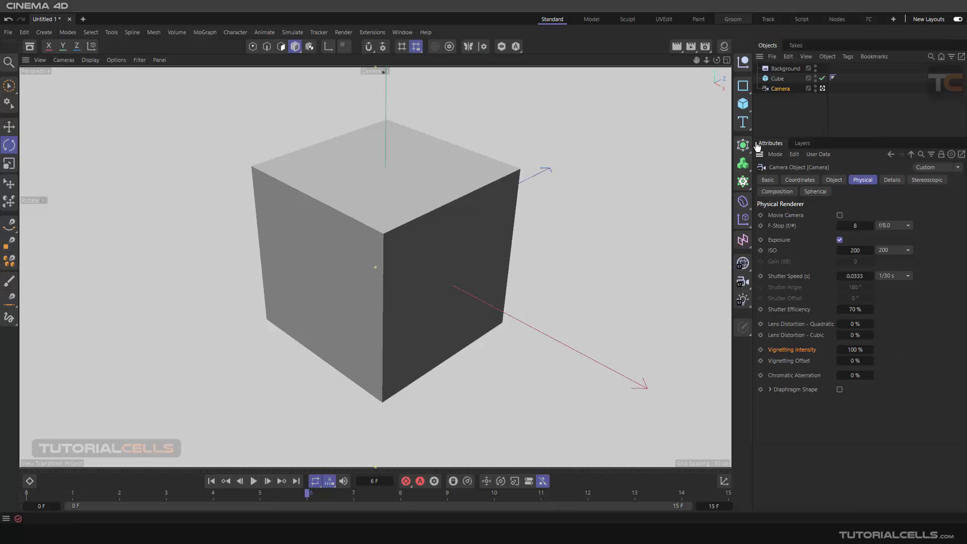
left_click(693, 46)
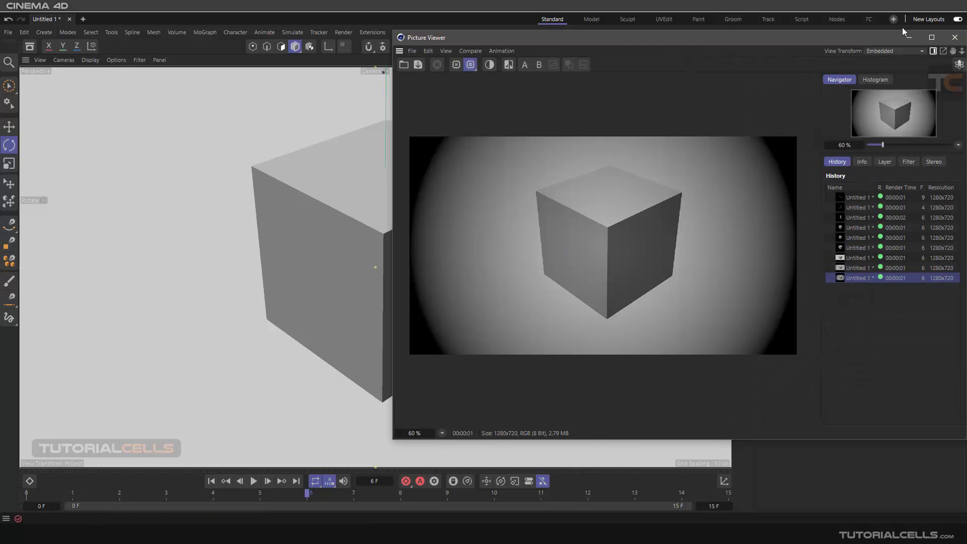
left_click(956, 37)
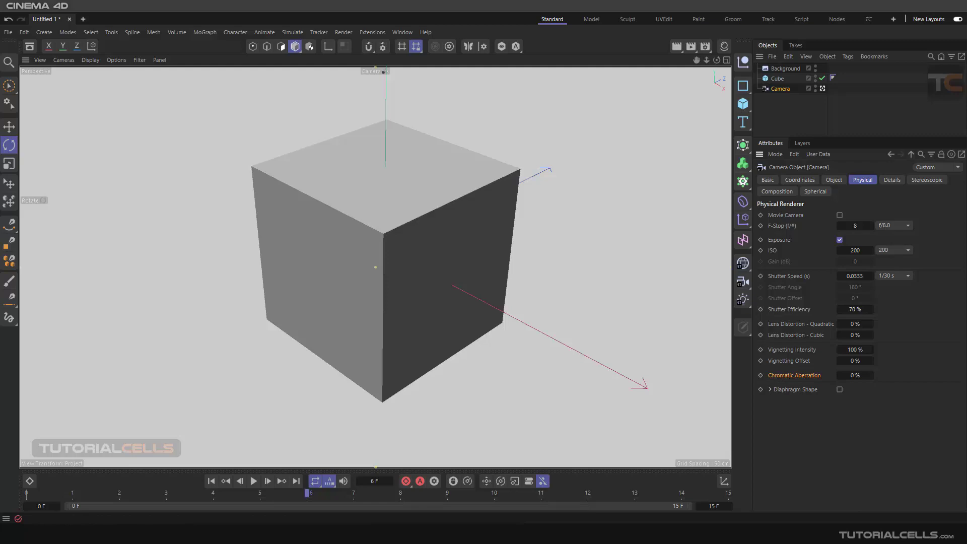
- Switch to the reference folder in File Explorer and look at the "Chromatic Aberration" picture
key("alt+Tab")
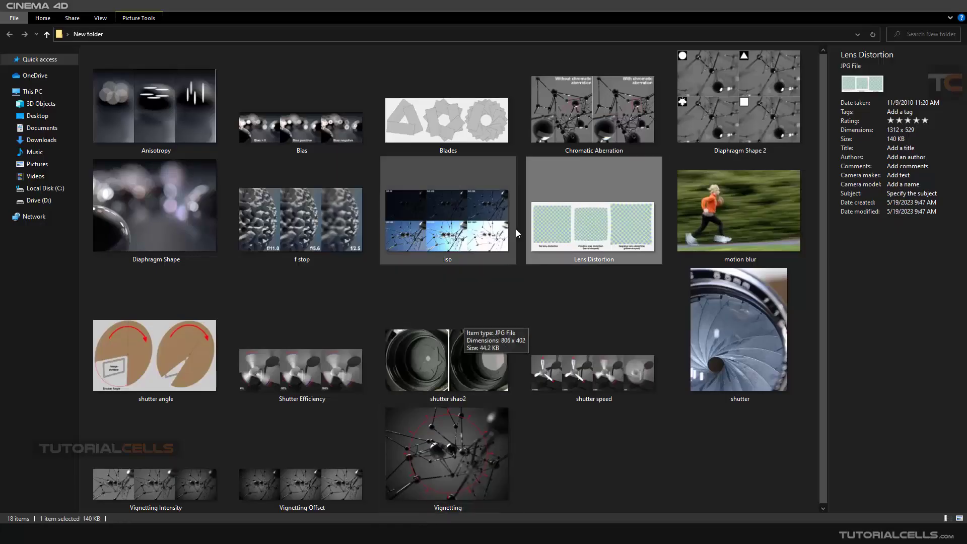
double_click(584, 136)
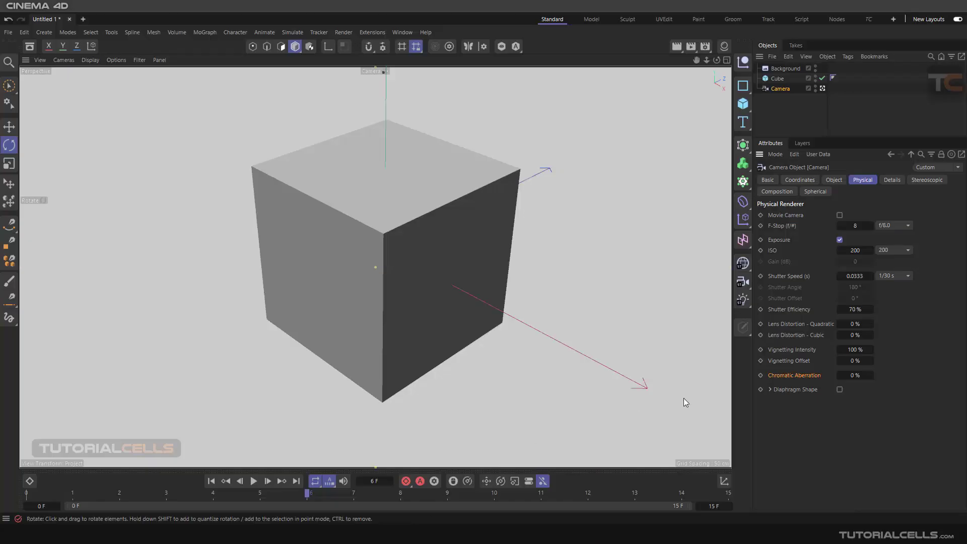
- Expand and enable the camera's Diaphragm Shape settings and look at the "Diaphragm Shape" reference picture
left_click(770, 390)
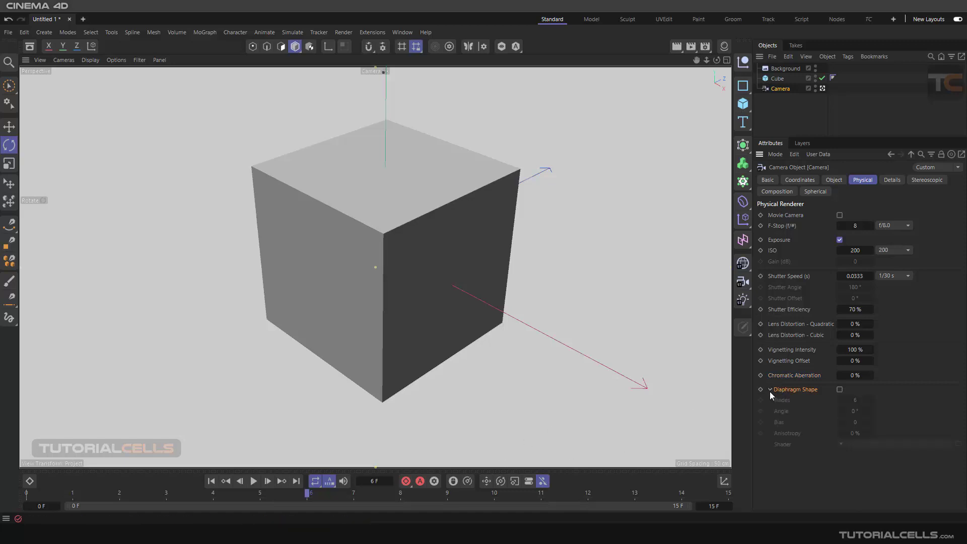
left_click(840, 390)
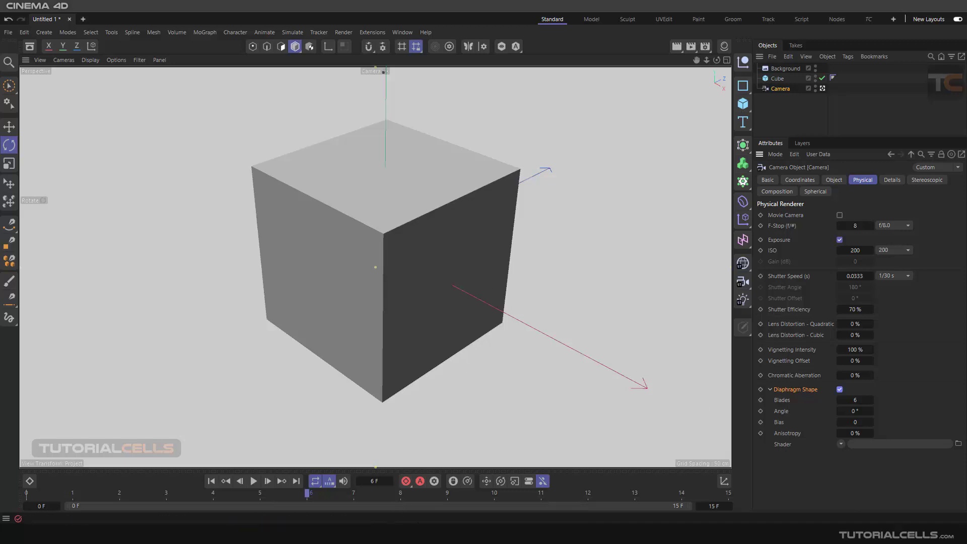
key("alt+Tab")
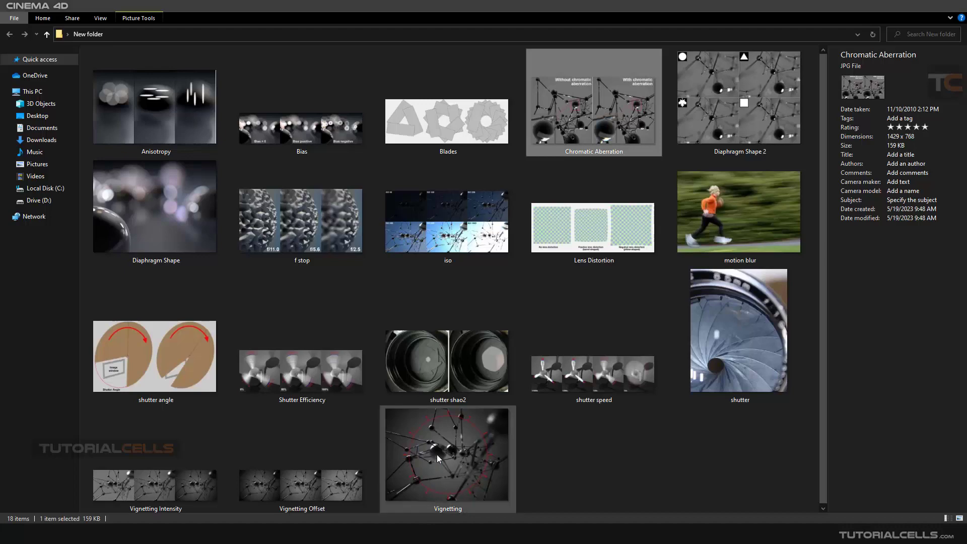
double_click(138, 185)
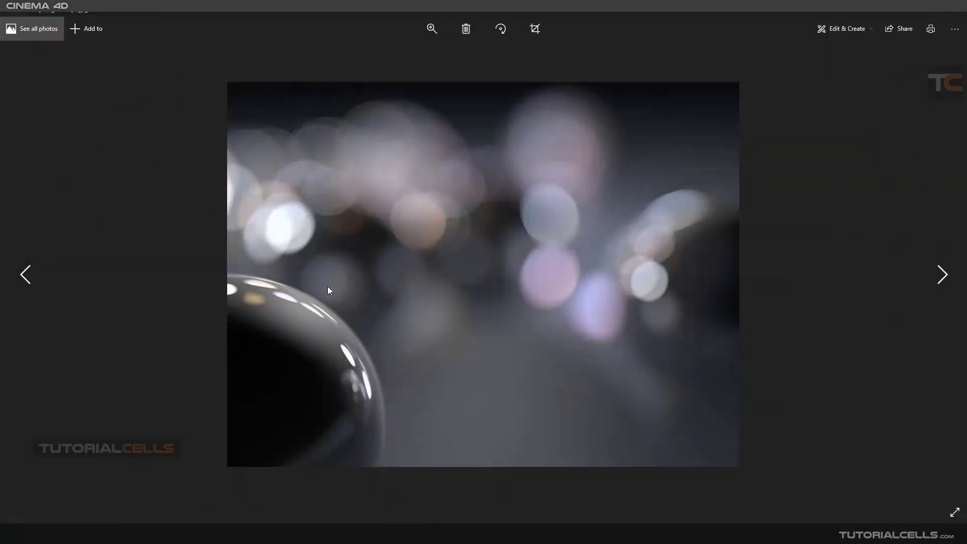
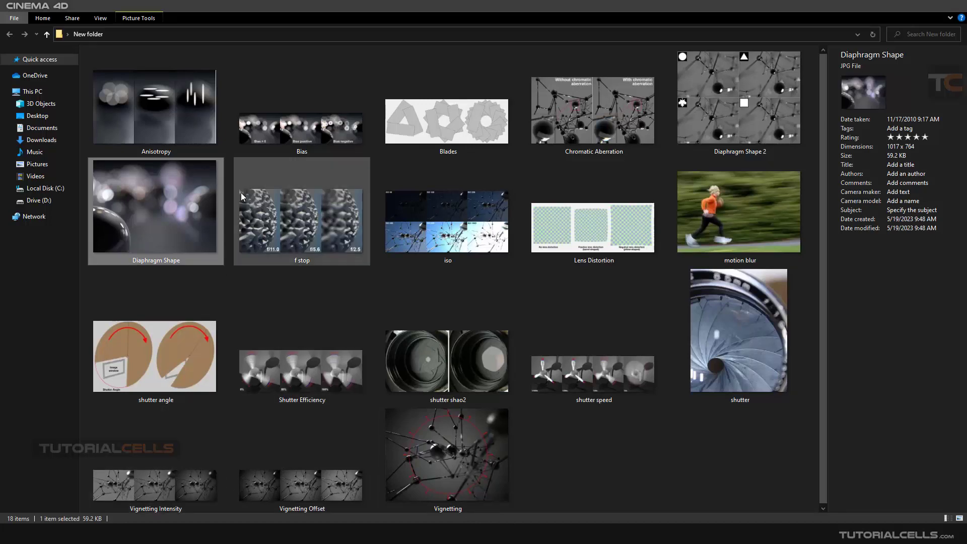
- Look at the "Blades" reference picture and close the leftover "Chromatic Aberration" picture window
left_click(417, 131)
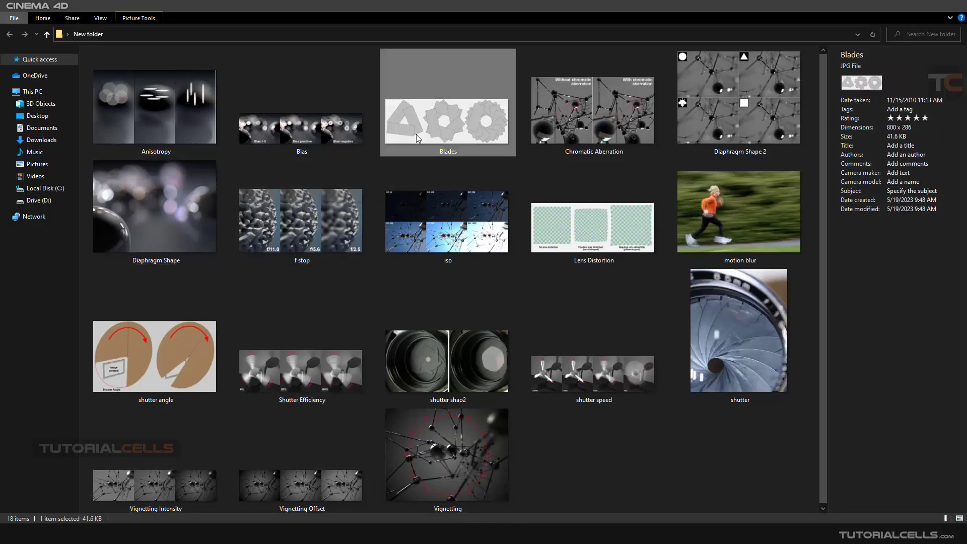
key("Return")
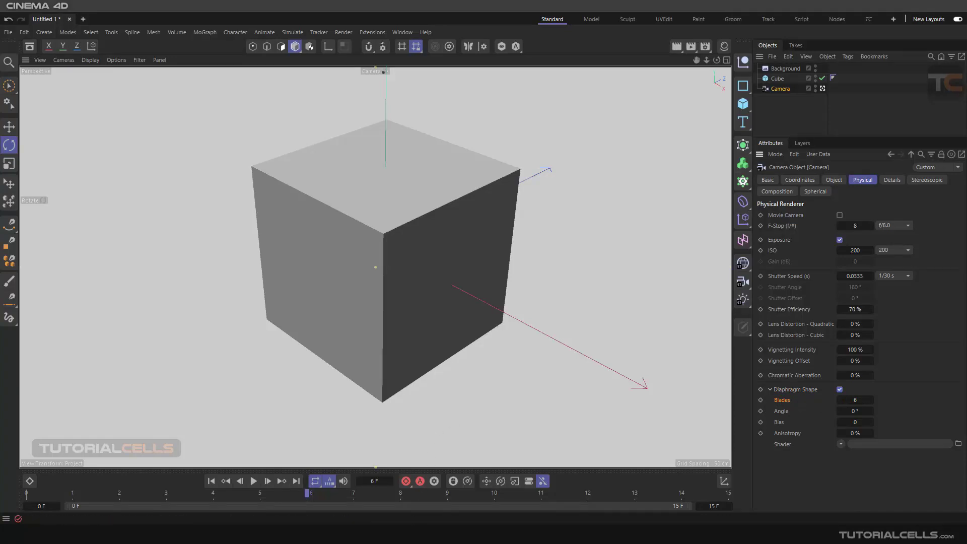
mouse_move(532, 534)
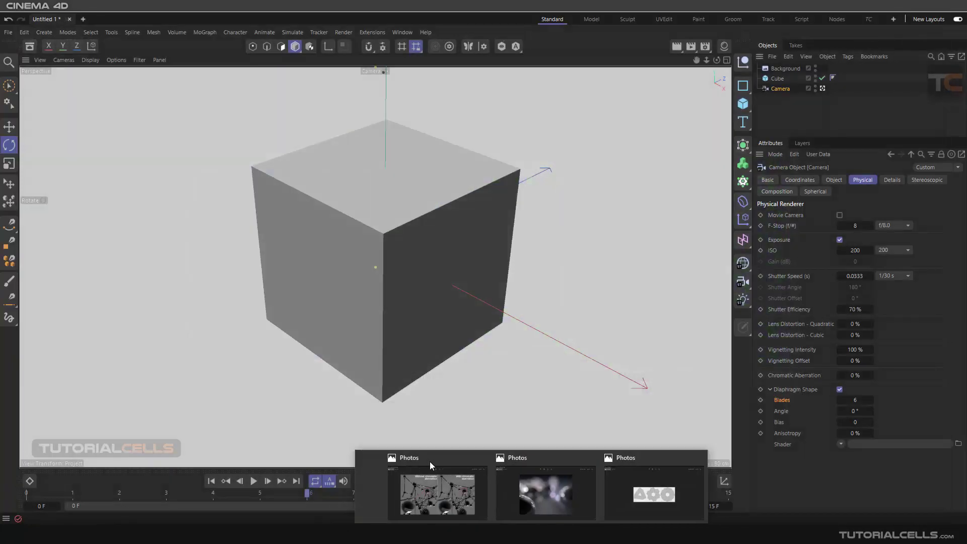
left_click(482, 458)
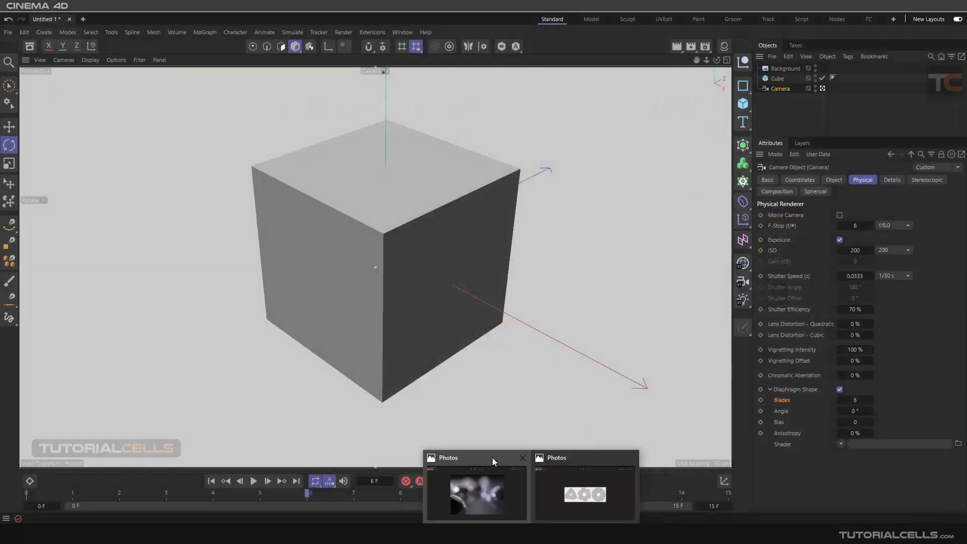
- Look at the "Diaphragm Shape 2" and "Diaphragm Shape" reference pictures, closing the "Diaphragm Shape" windows
left_click(522, 457)
left_click(521, 463)
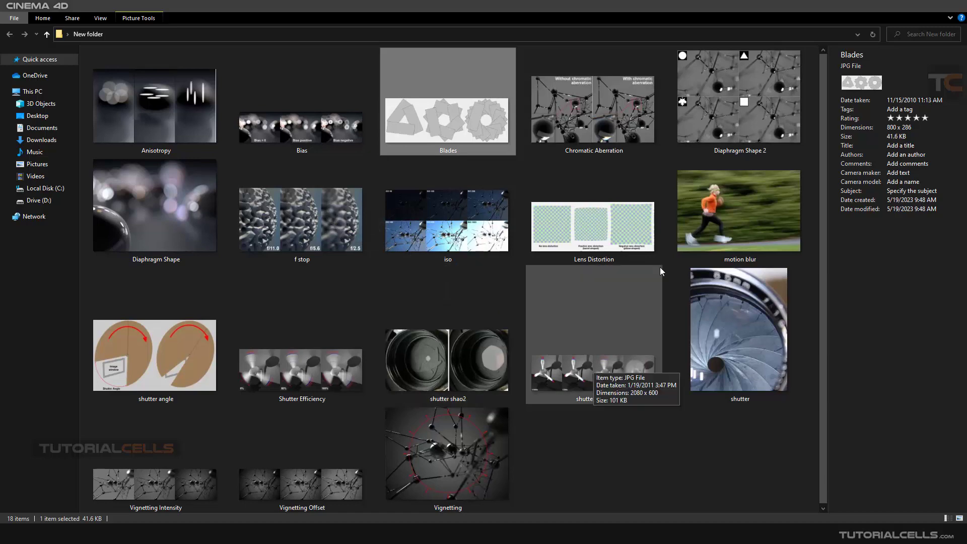
left_click(740, 98)
double_click(739, 99)
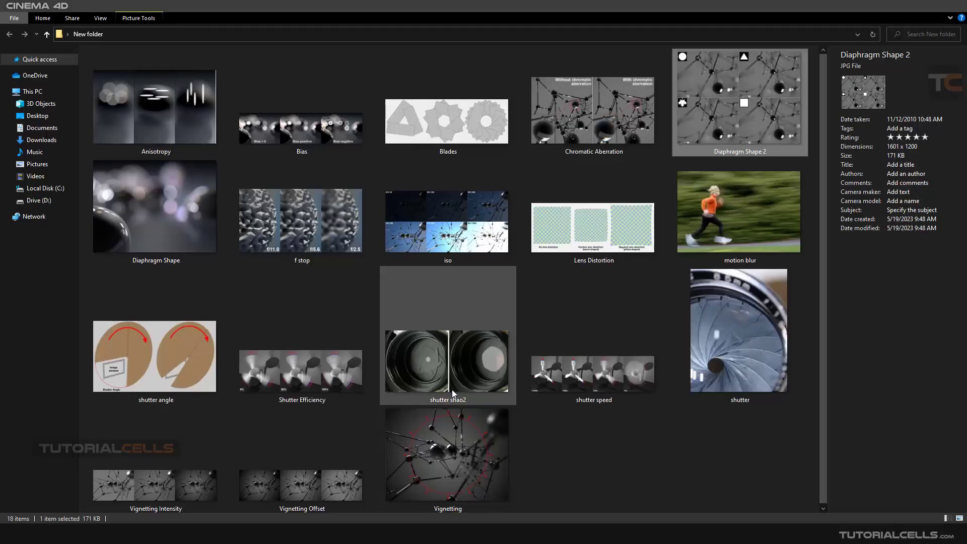
double_click(125, 213)
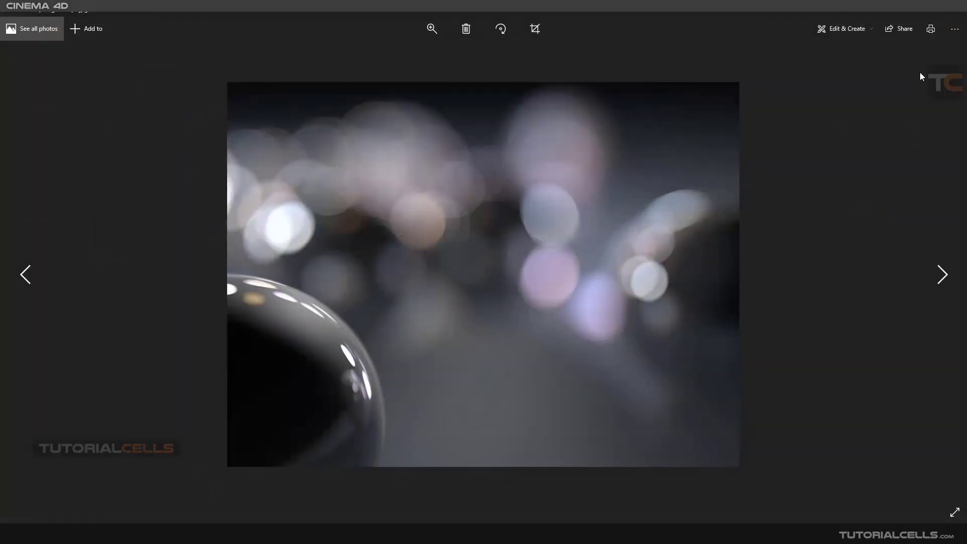
left_click(955, 14)
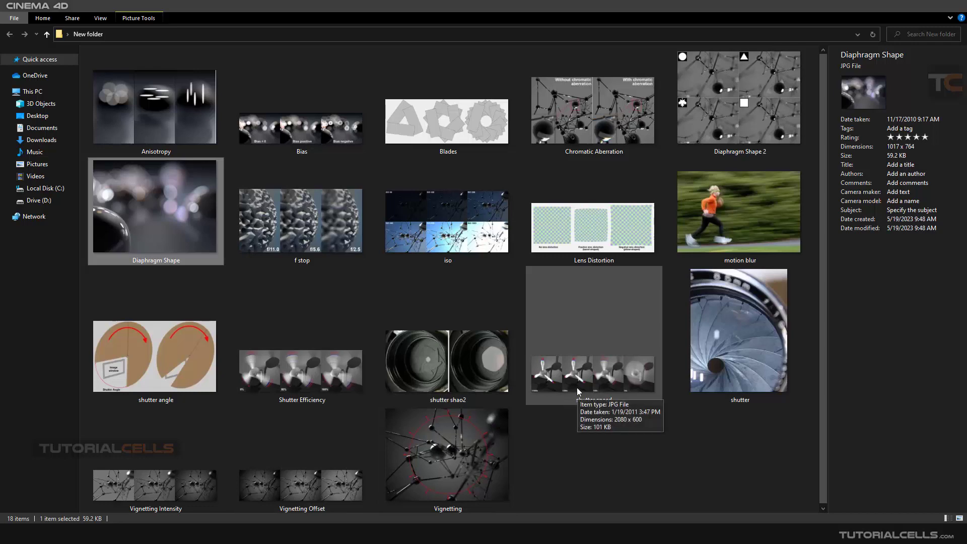
- Look at the "Bias" and "Anisotropy" reference pictures from the folder in File Explorer
double_click(312, 129)
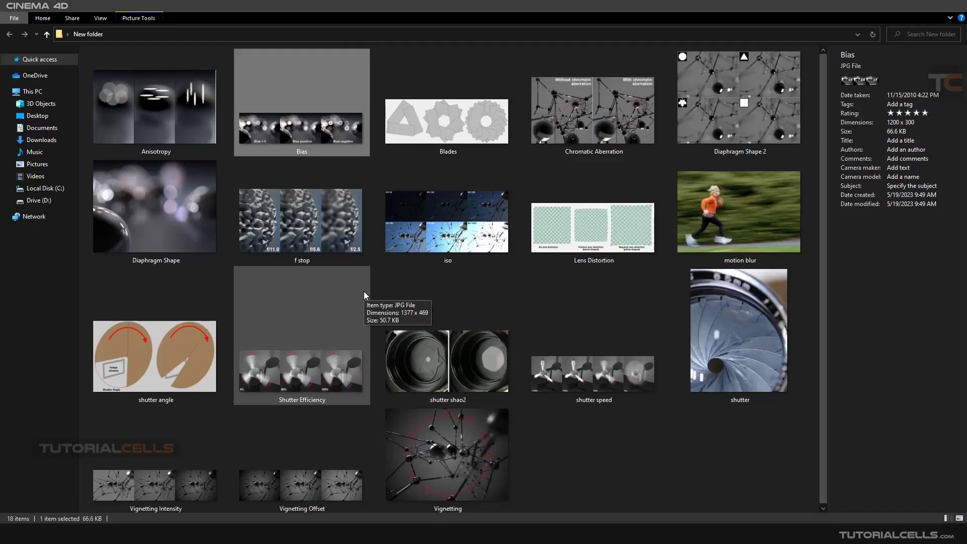
double_click(174, 129)
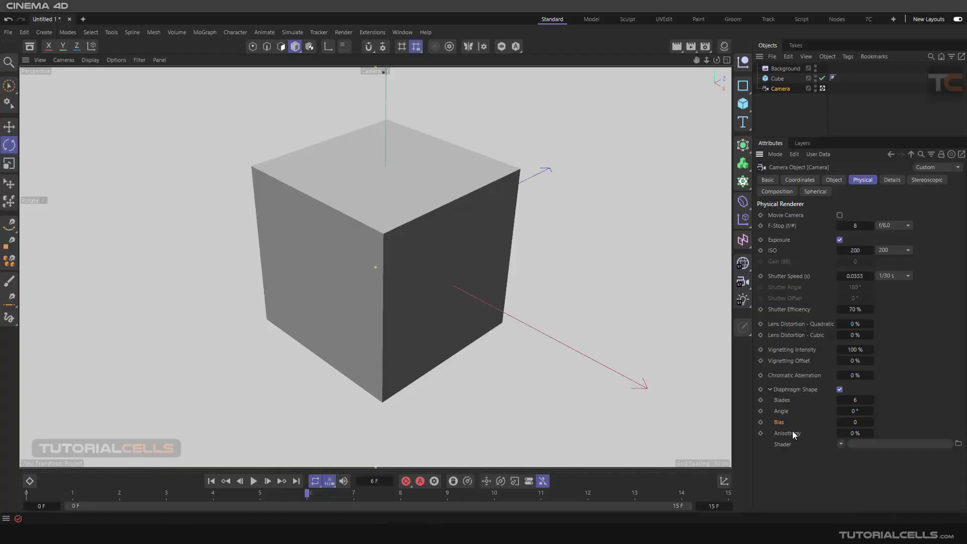
- Show the shader choices for the camera's diaphragm shape and look at the "Diaphragm Shape 2" reference picture
left_click(841, 443)
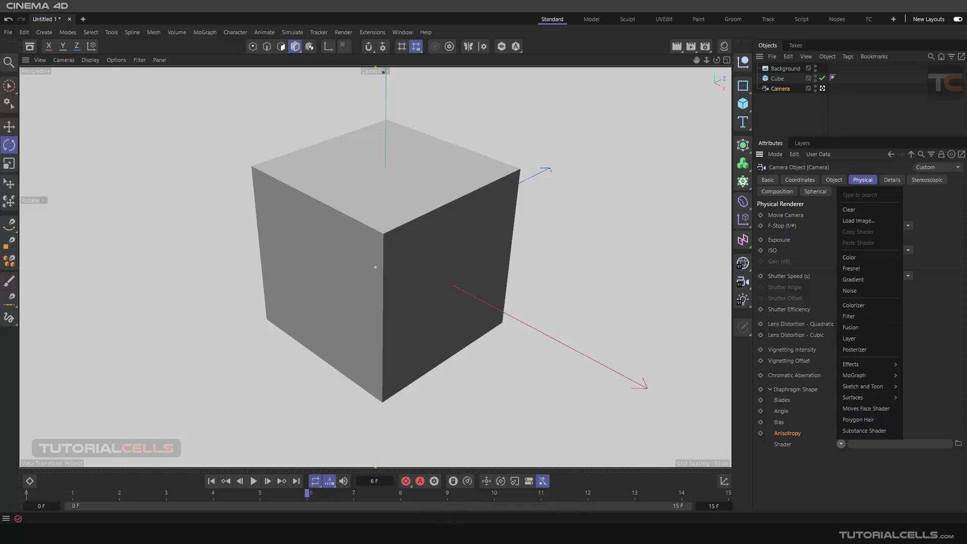
left_click(400, 496)
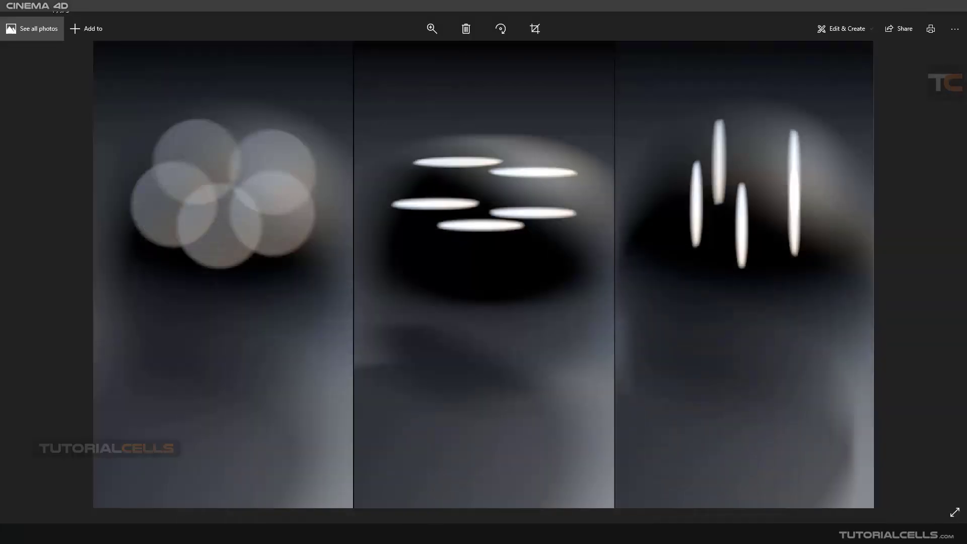
key("alt+F4")
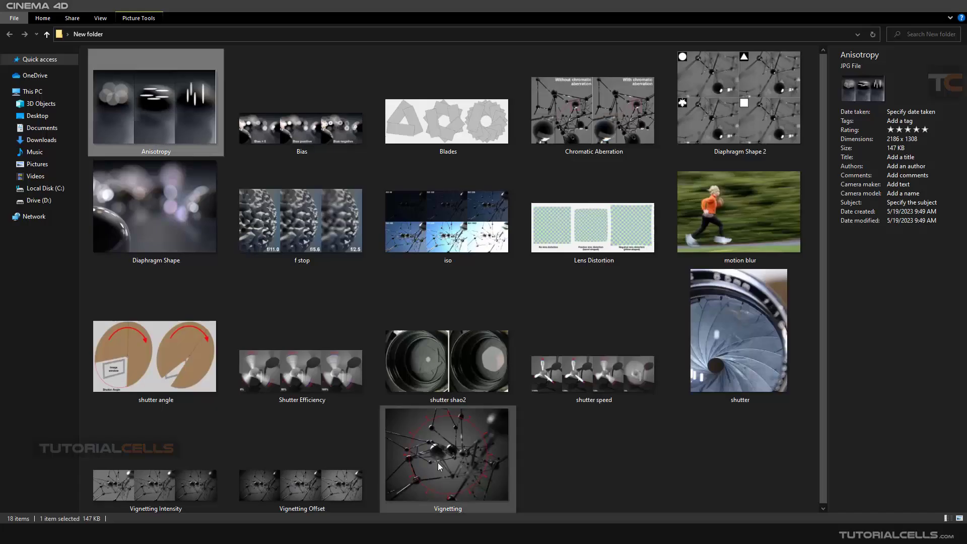
left_click(740, 100)
key("Return")
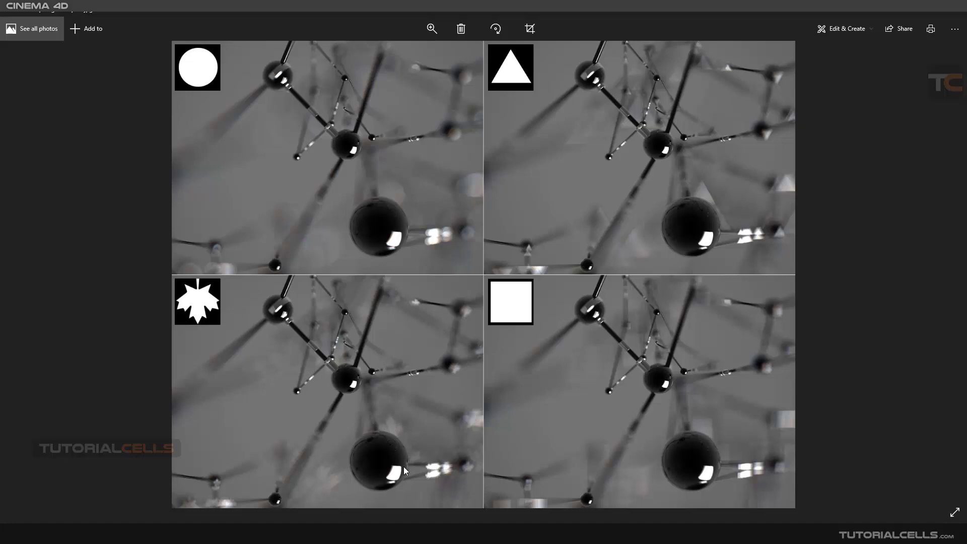
- Close all the open reference picture windows in Photos
mouse_move(407, 534)
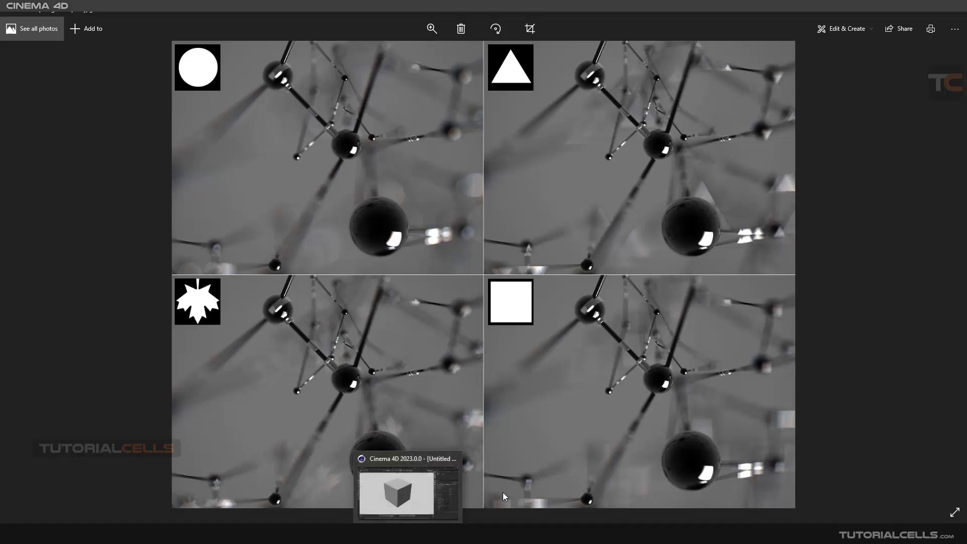
mouse_move(532, 534)
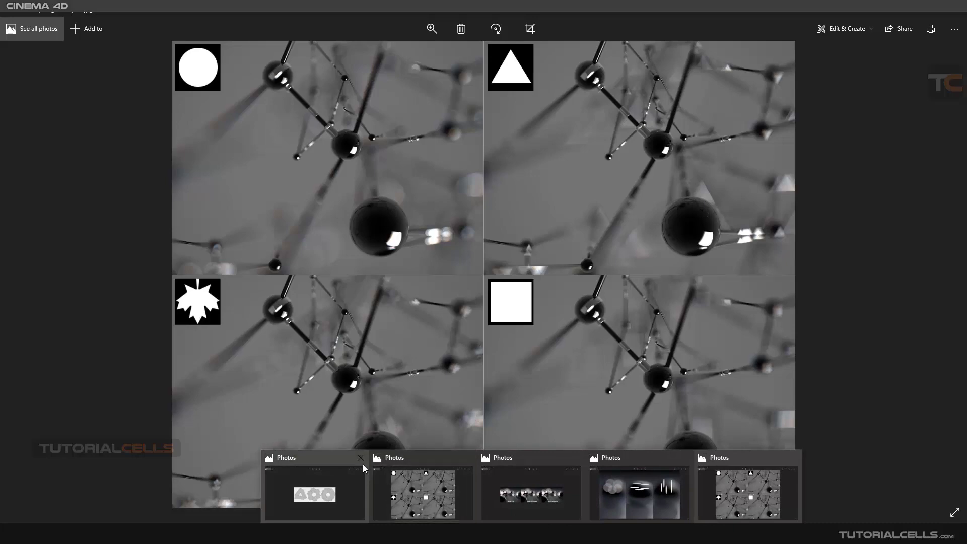
left_click(360, 458)
left_click(411, 458)
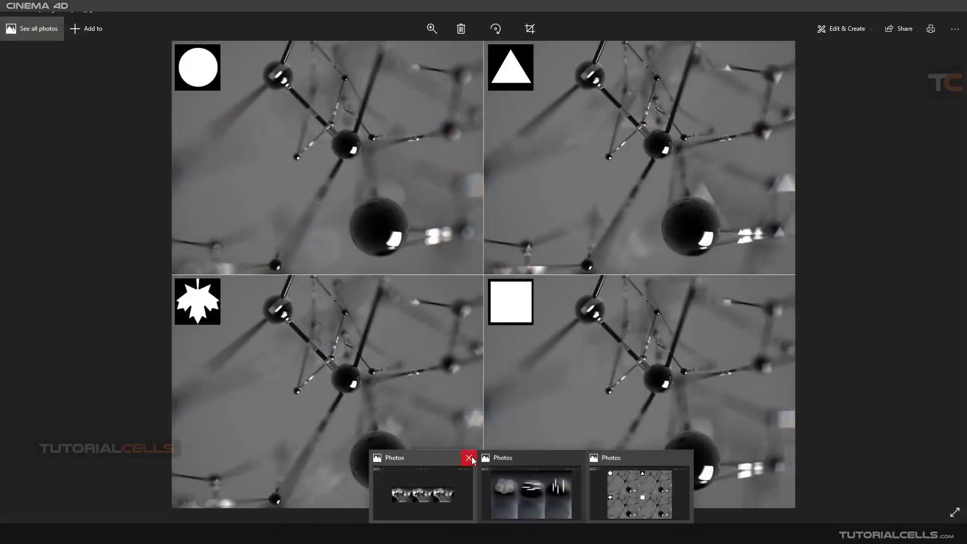
left_click(462, 458)
left_click(524, 458)
left_click(577, 457)
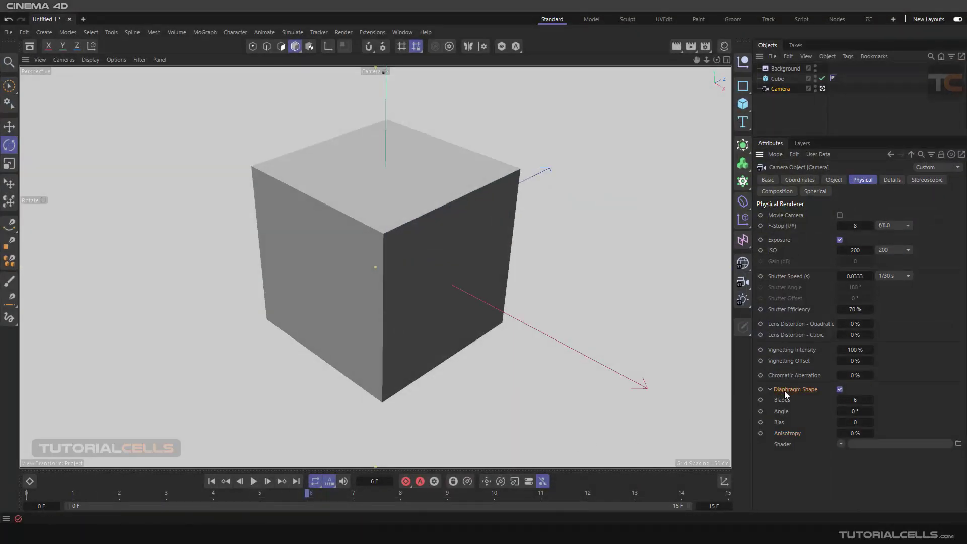
- Delete the Background object and show the camera's Physical settings
left_click(785, 71)
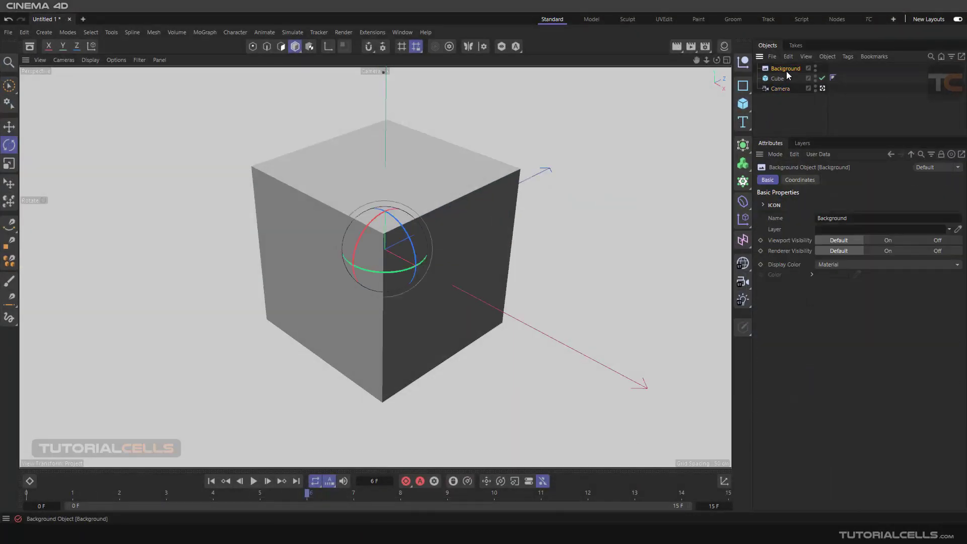
key("Delete")
left_click(782, 79)
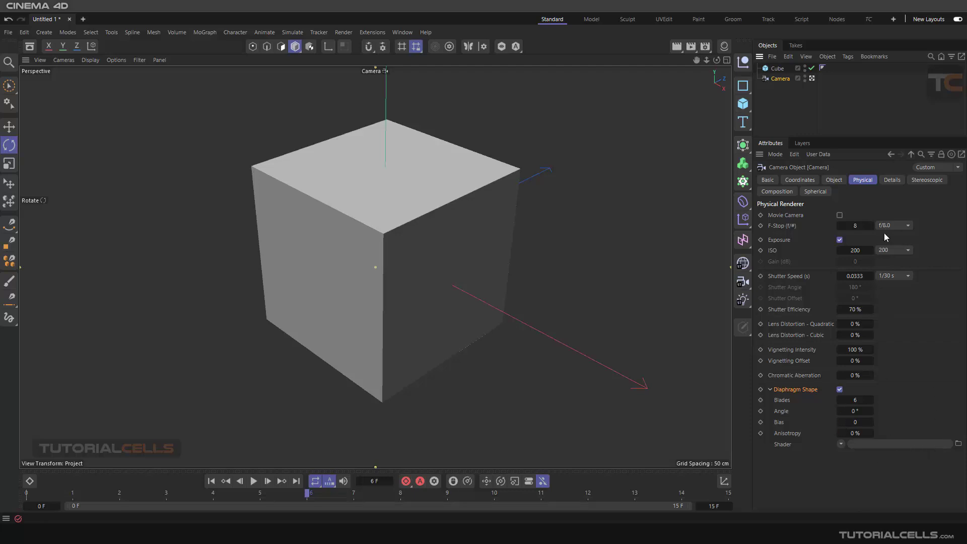
left_click(861, 181)
- Examine the available renderers in the Render Settings and close the window without changing the renderer
left_click(705, 46)
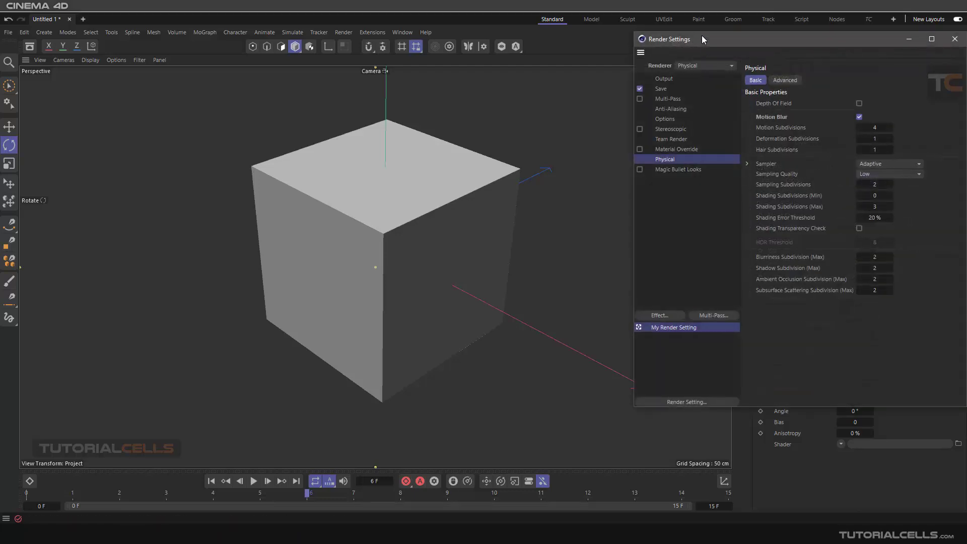
left_click_drag(702, 37, 565, 46)
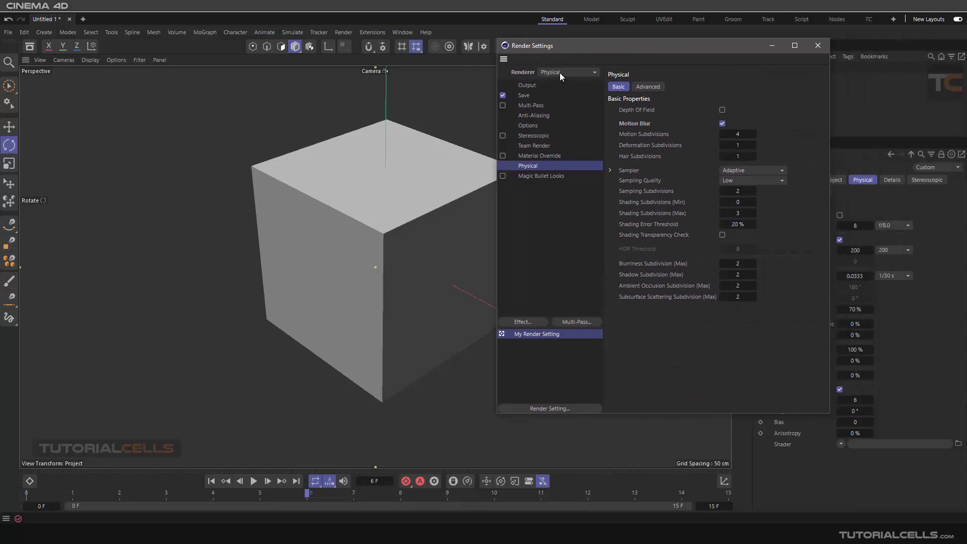
left_click(591, 73)
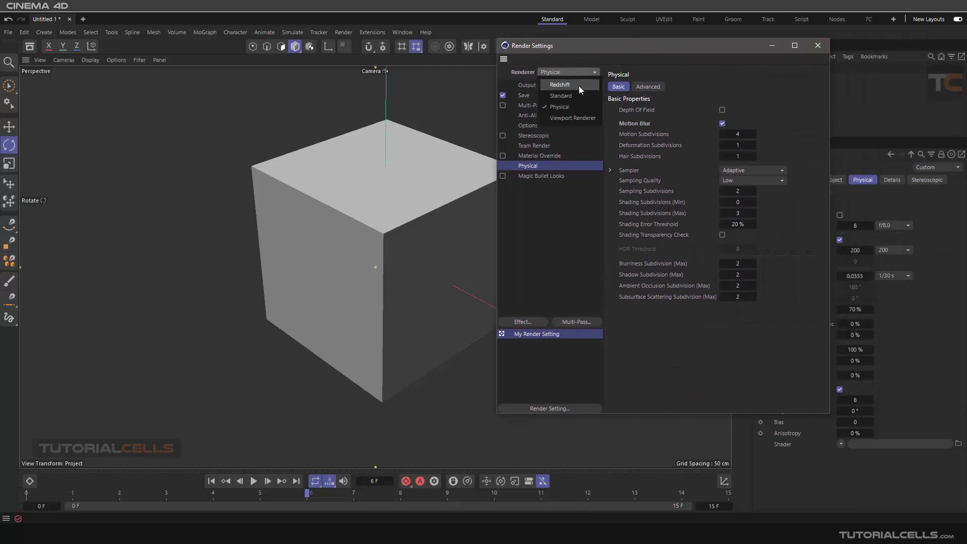
left_click(817, 46)
left_click(817, 46)
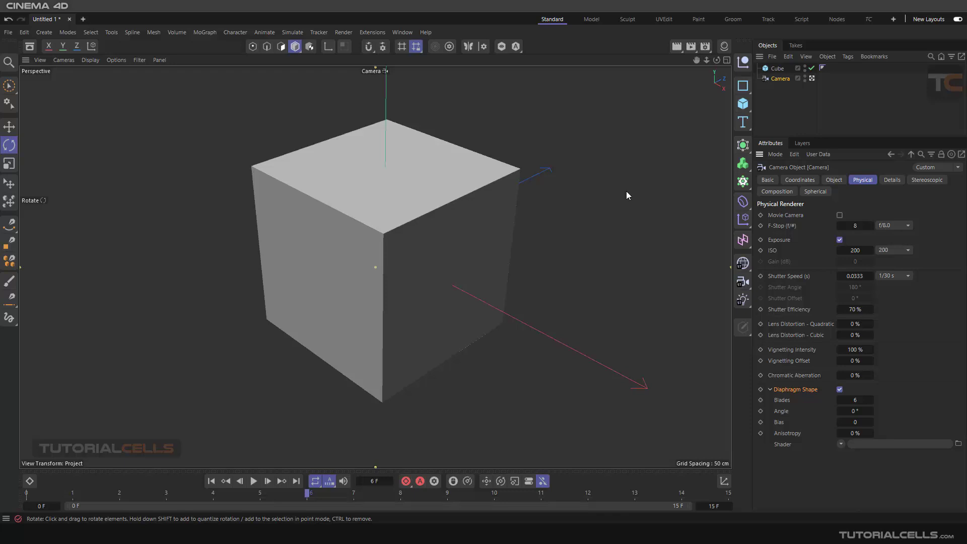
- Reselect the camera and show its Details settings for clipping and depth-of-field maps
left_click(773, 94)
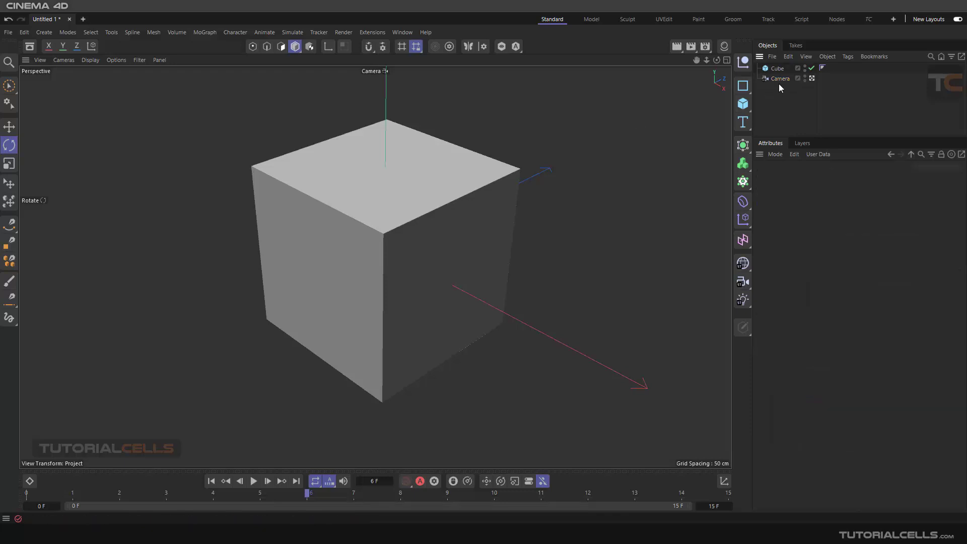
left_click(780, 80)
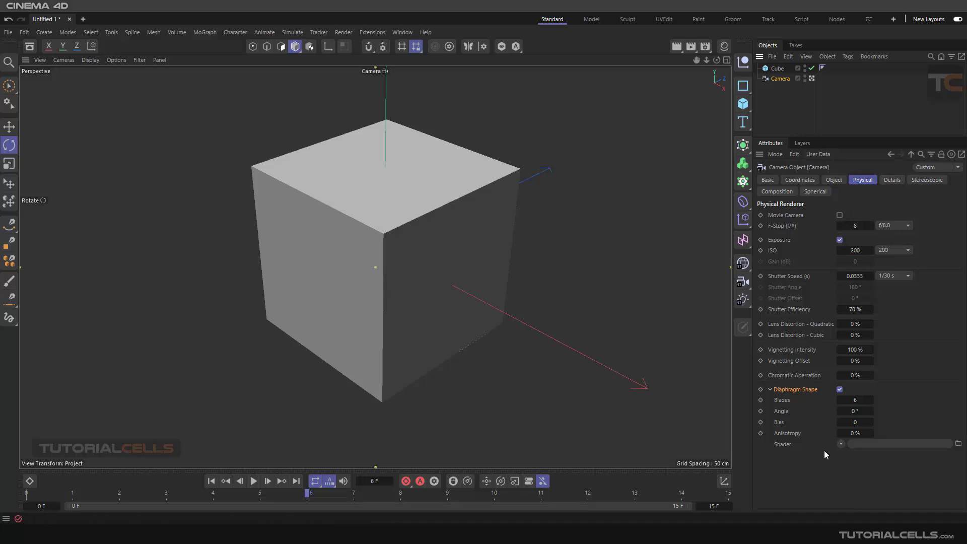
left_click(893, 180)
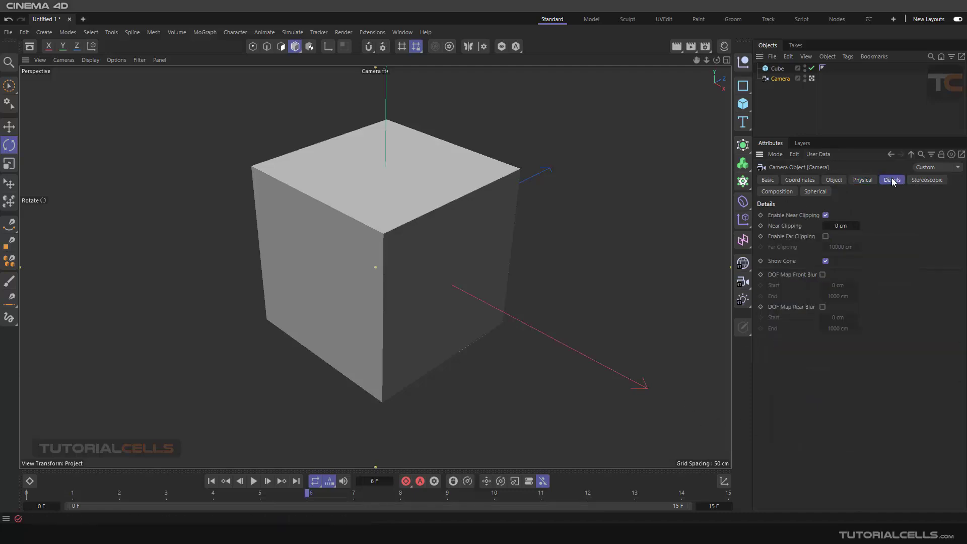